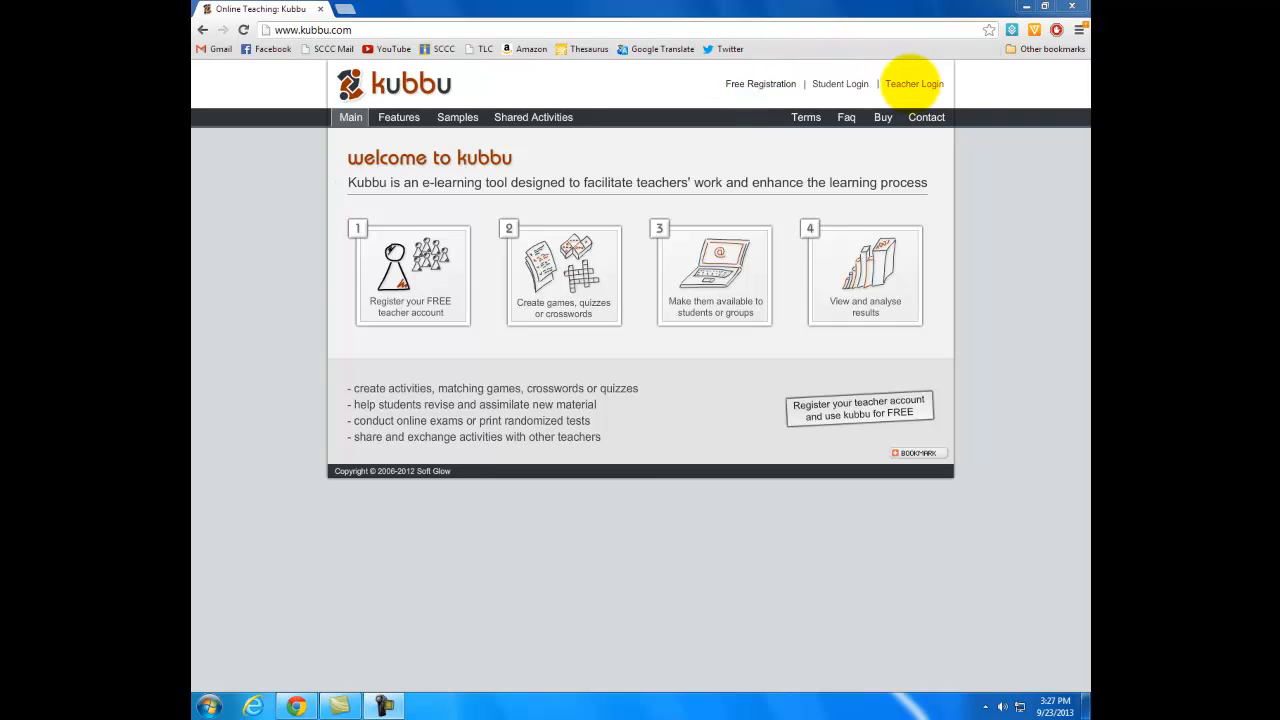
Step: Log in to the teacher account with the account's username and password
{"action": "left_click", "coordinate": [913, 83]}
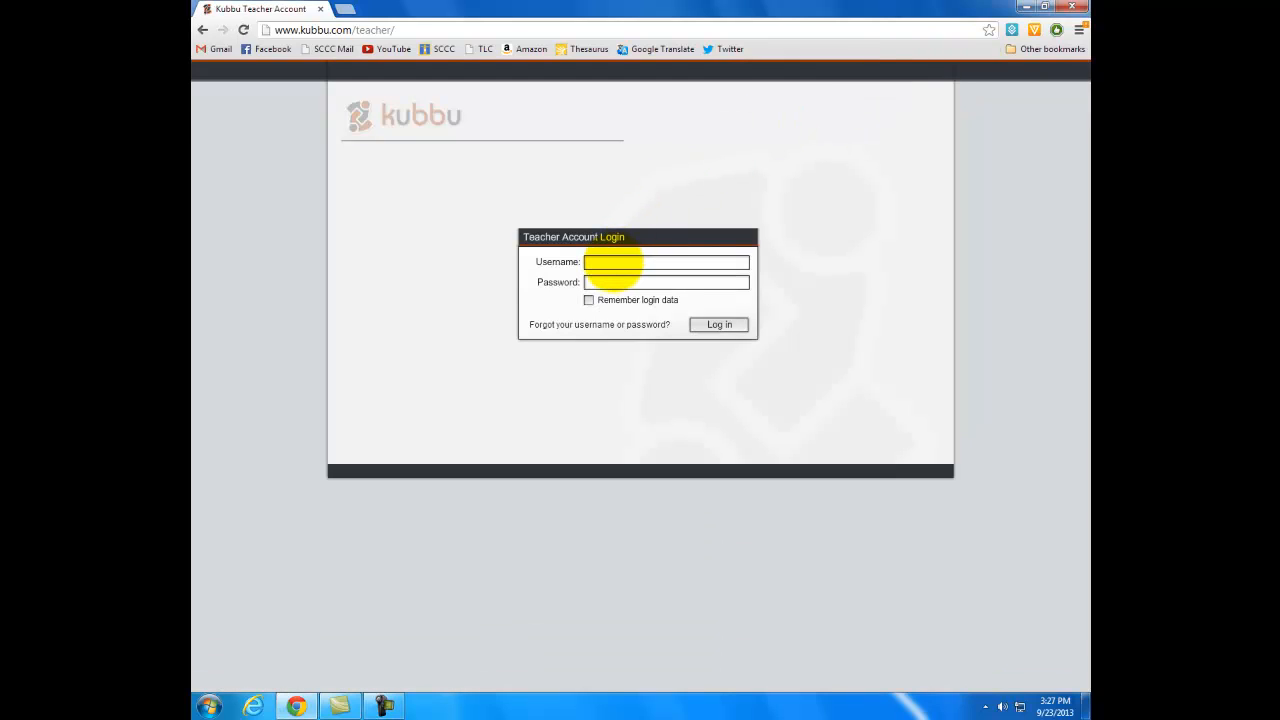
{"action": "type", "text": "sccc.tlc"}
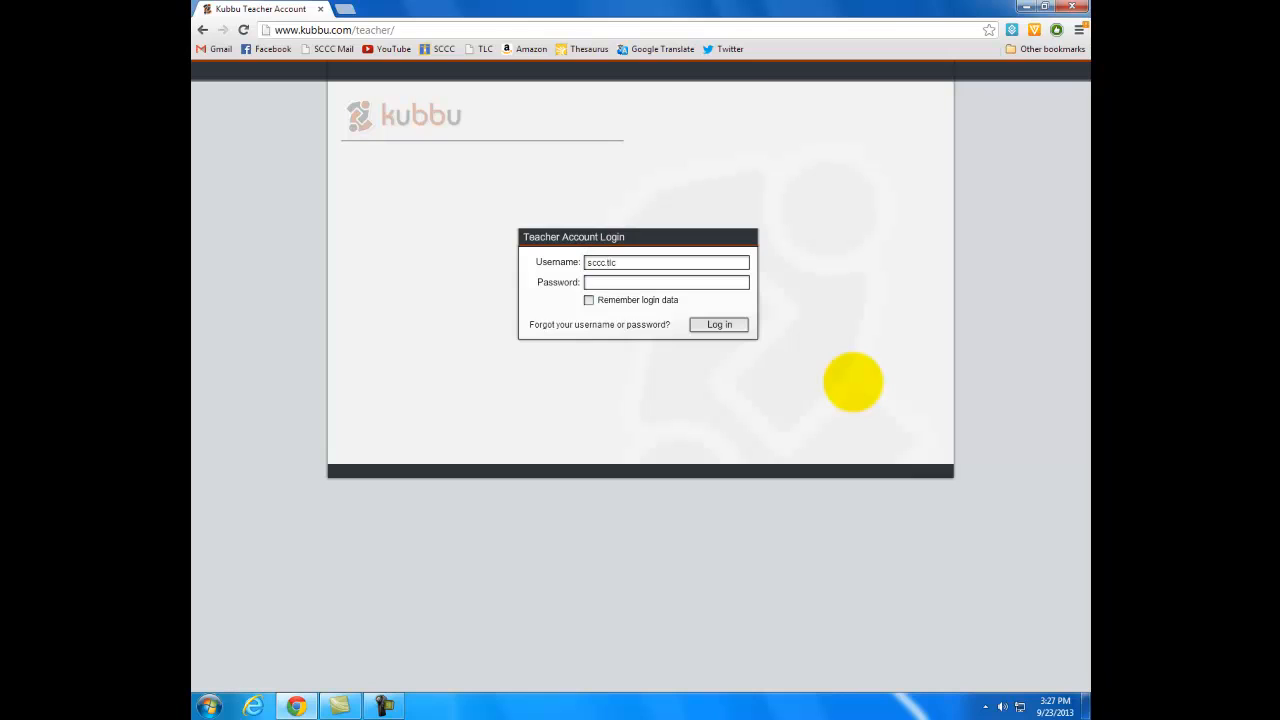
{"action": "type", "text": "*****"}
{"action": "key", "text": "Return"}
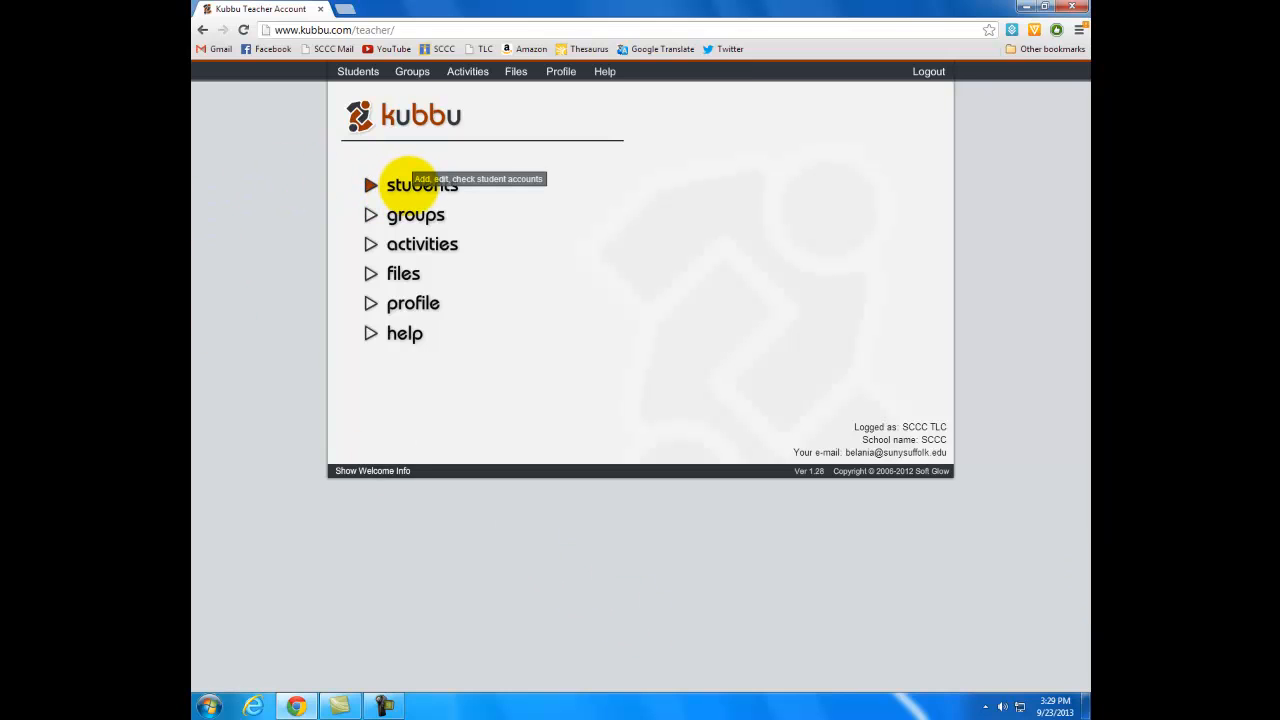
Step: Create a student account for Brad Pitt with a randomly generated password in the password field
{"action": "left_click", "coordinate": [408, 184]}
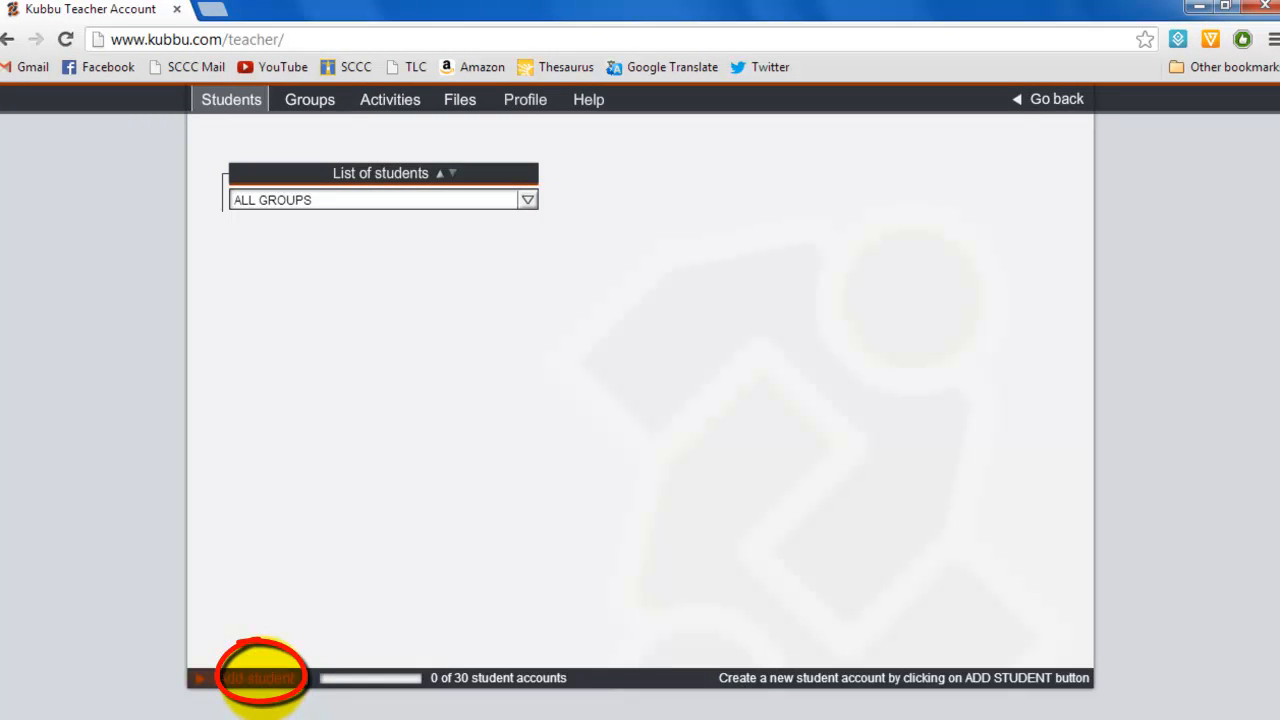
{"action": "left_click", "coordinate": [260, 678]}
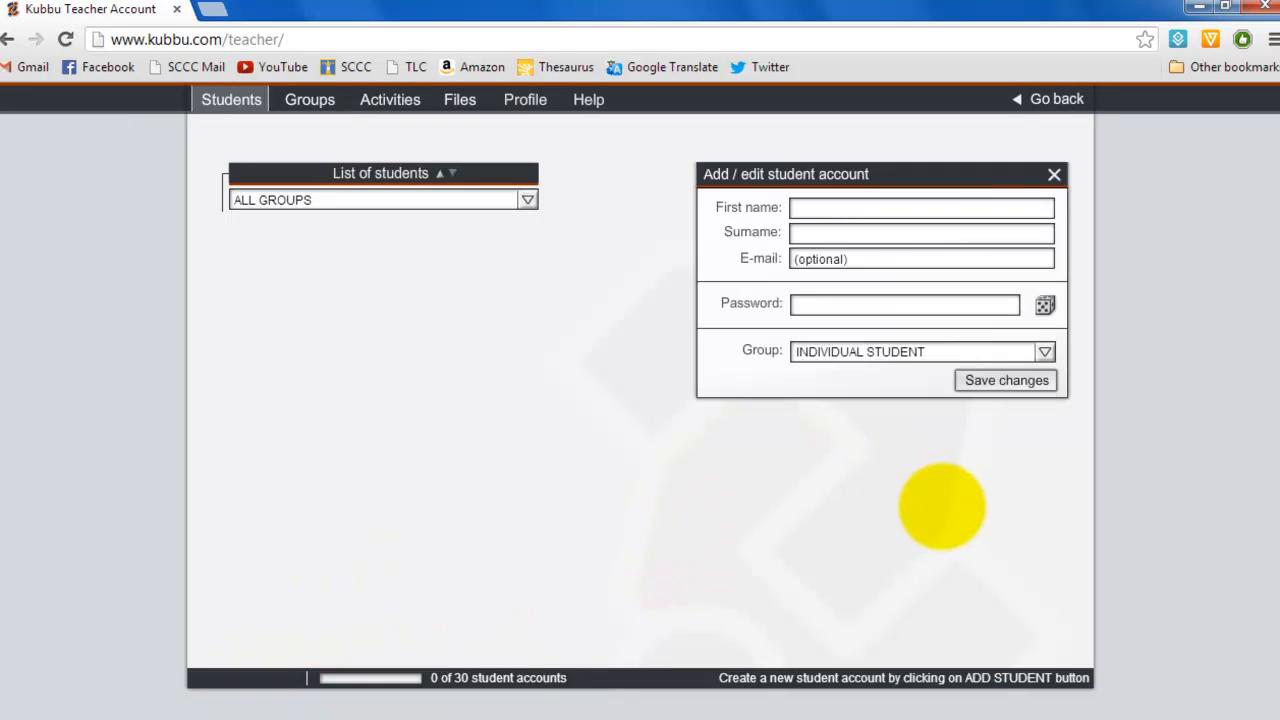
{"action": "type", "text": "Brad"}
{"action": "key", "text": "Tab"}
{"action": "type", "text": "Pitt"}
{"action": "left_click", "coordinate": [829, 264]}
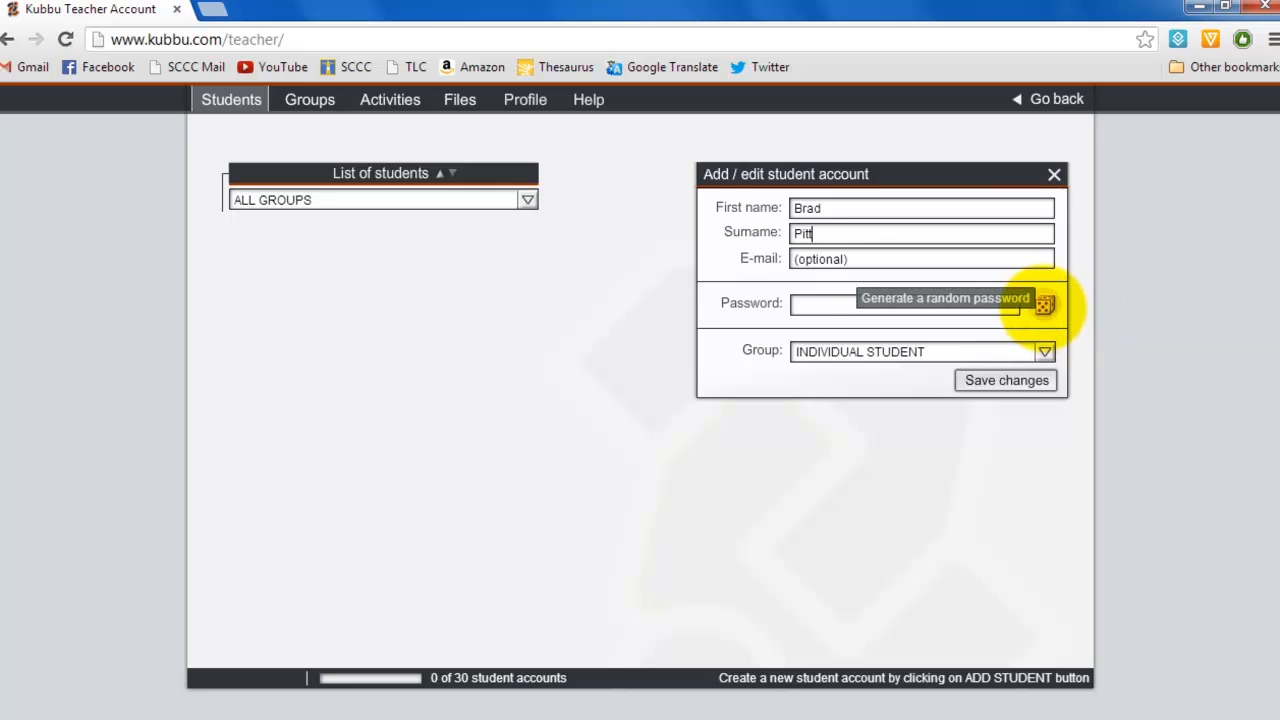
{"action": "left_click", "coordinate": [1044, 304]}
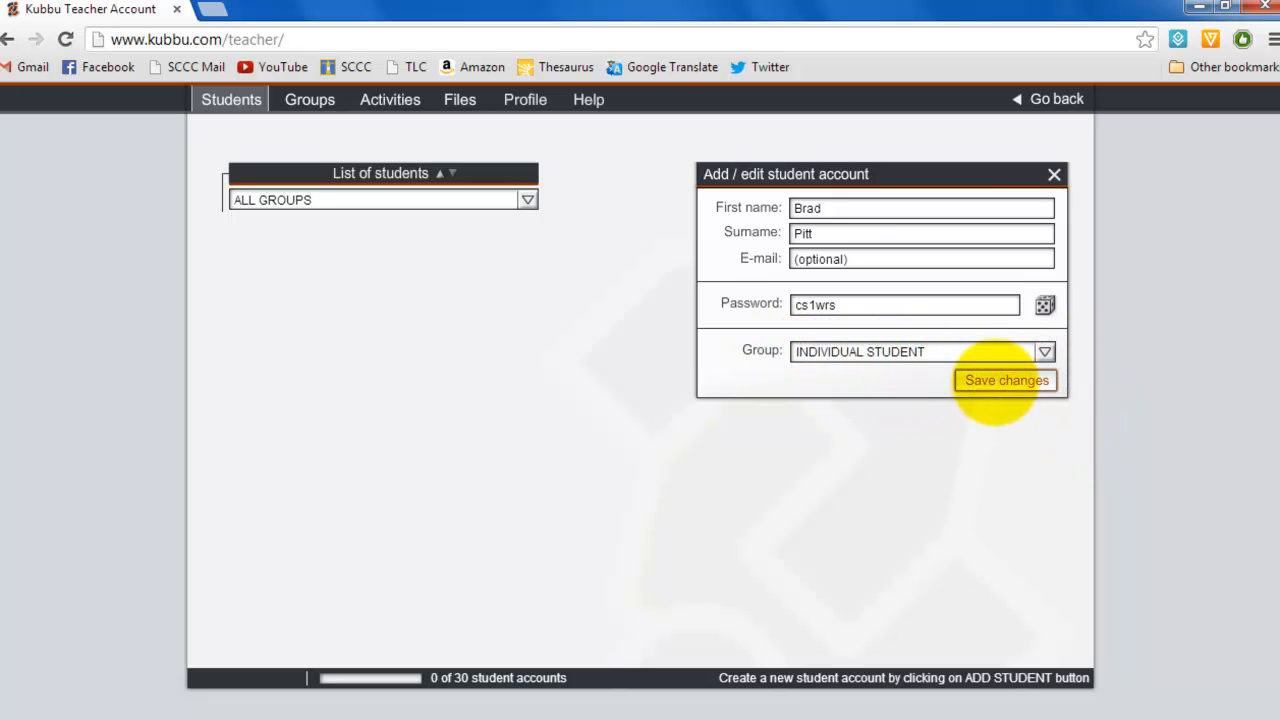
{"action": "left_click", "coordinate": [1000, 380]}
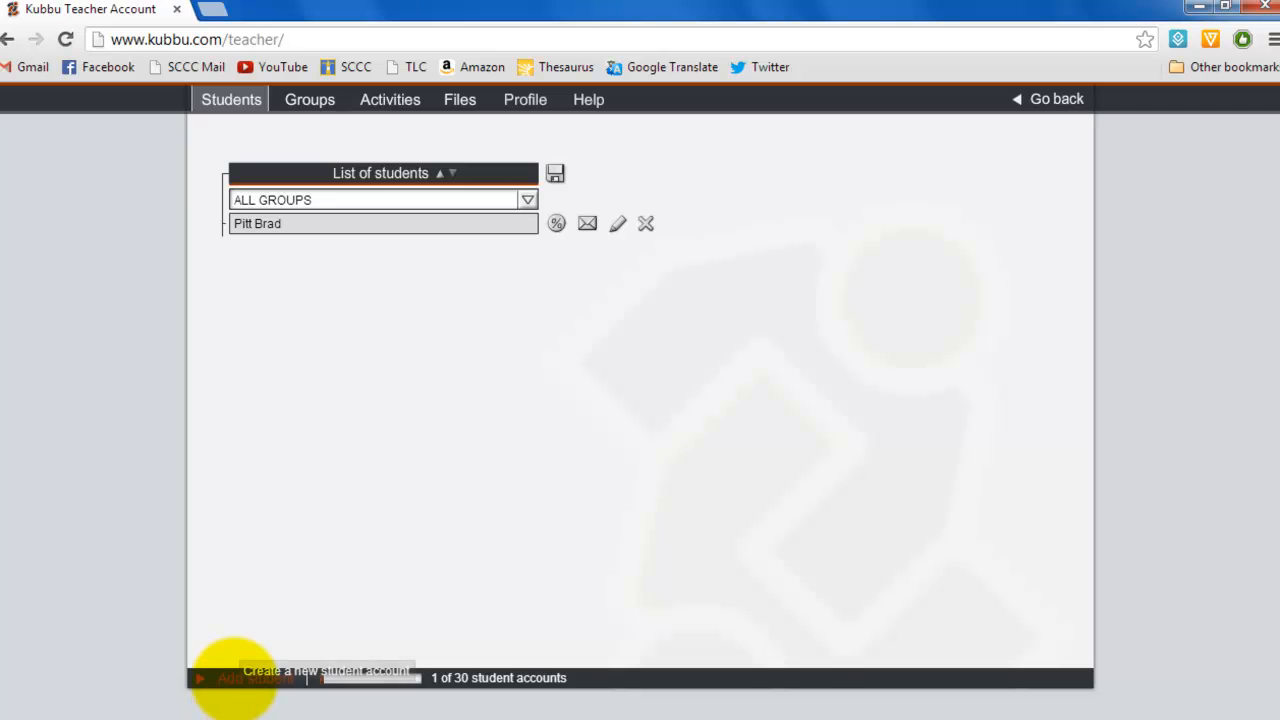
Step: Create a second student account for Angelina Jolie with a randomly generated password
{"action": "left_click", "coordinate": [235, 678]}
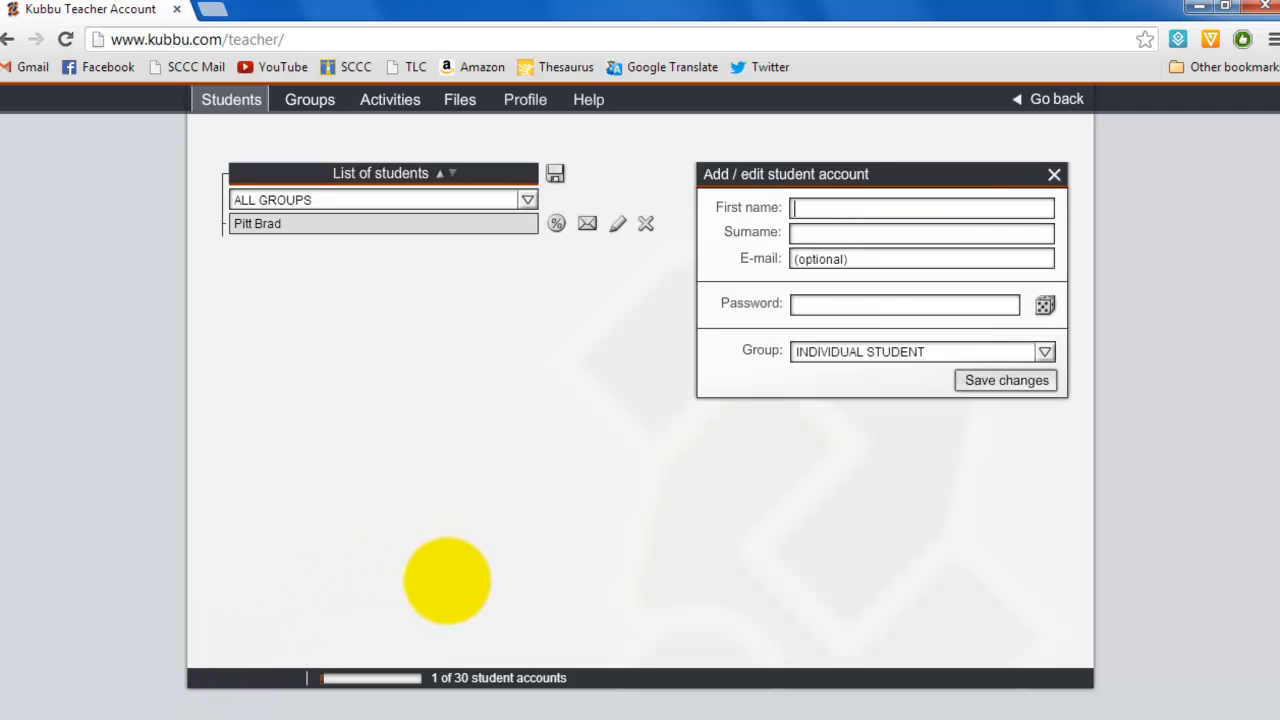
{"action": "type", "text": "Ange"}
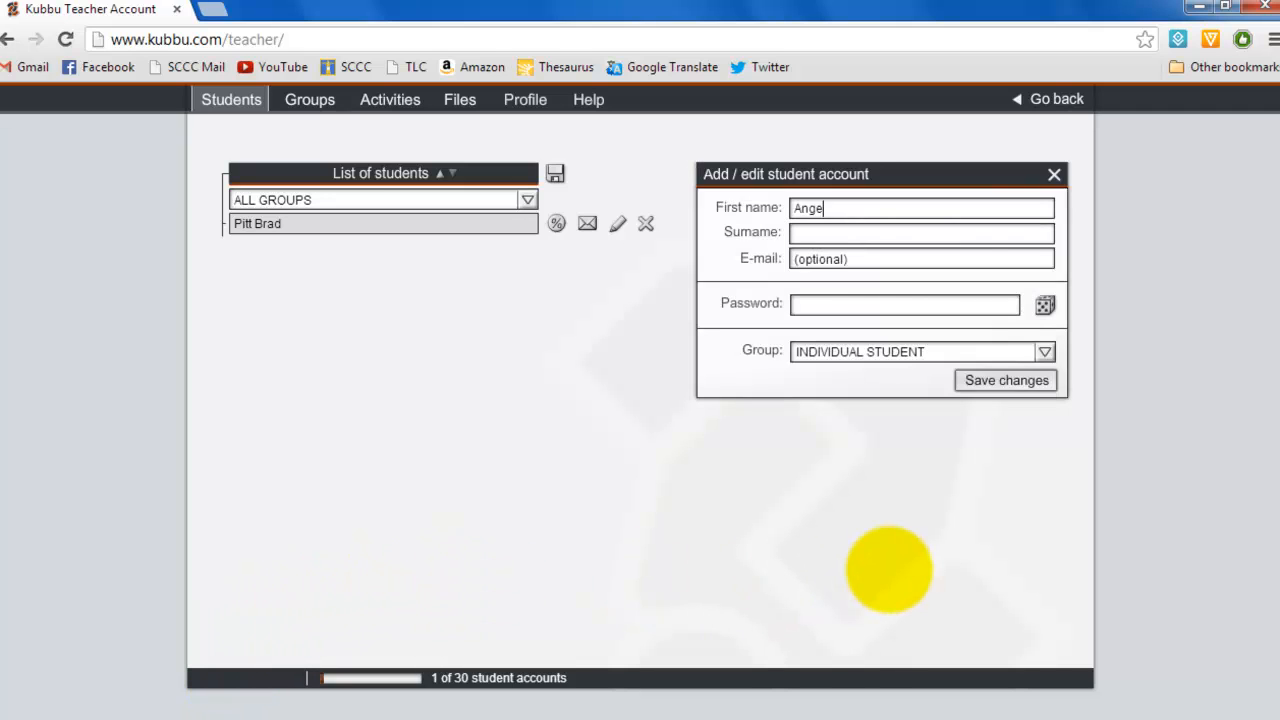
{"action": "type", "text": "lina"}
{"action": "key", "text": "Tab"}
{"action": "type", "text": "Jolie"}
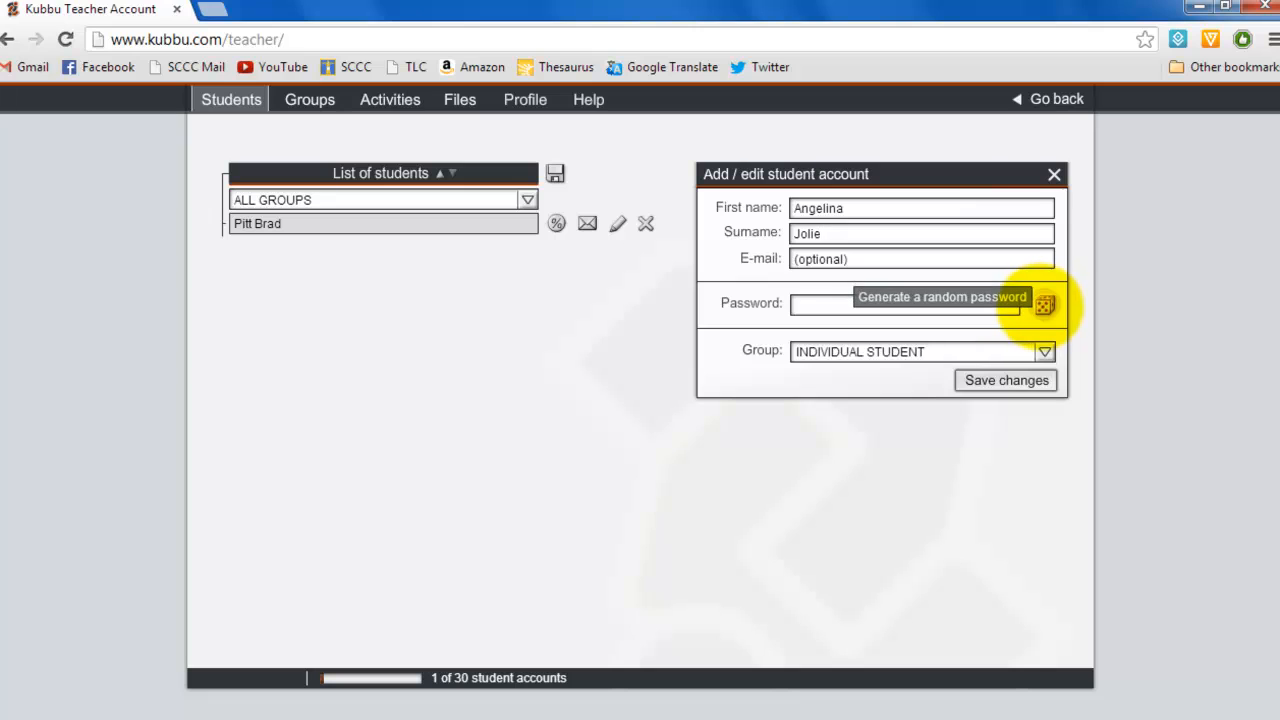
{"action": "left_click", "coordinate": [1044, 304]}
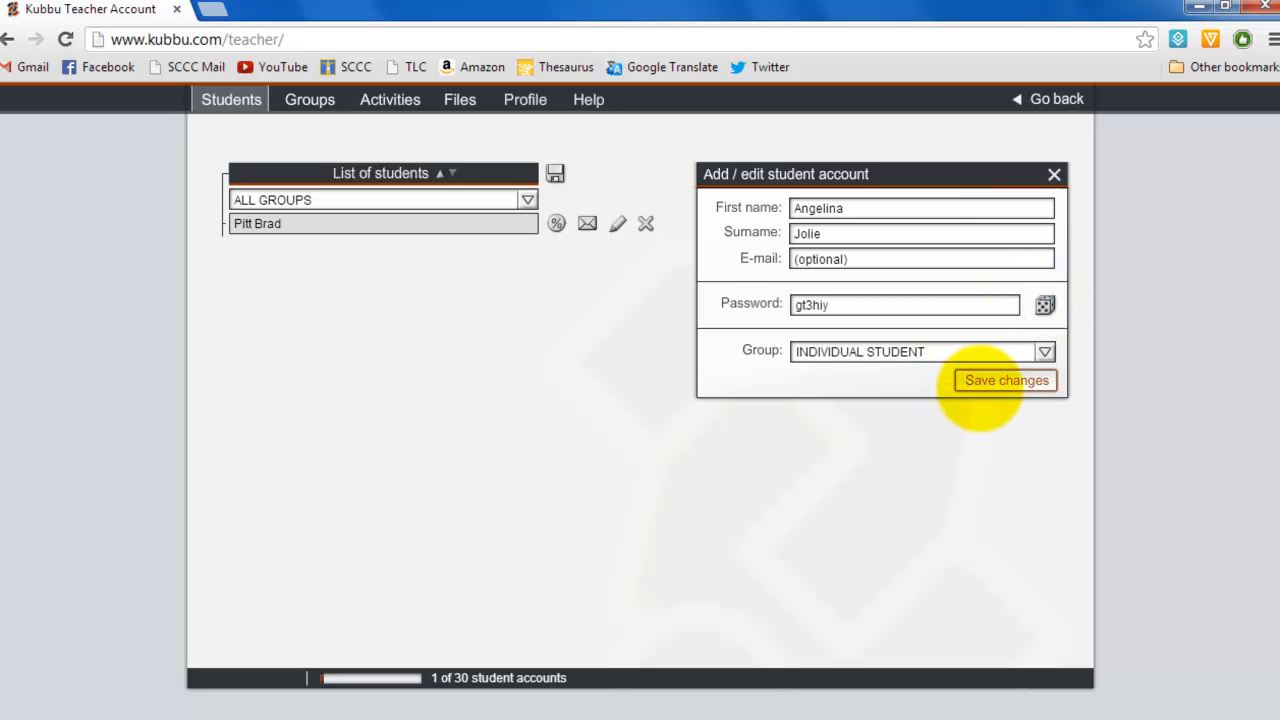
{"action": "left_click", "coordinate": [980, 385]}
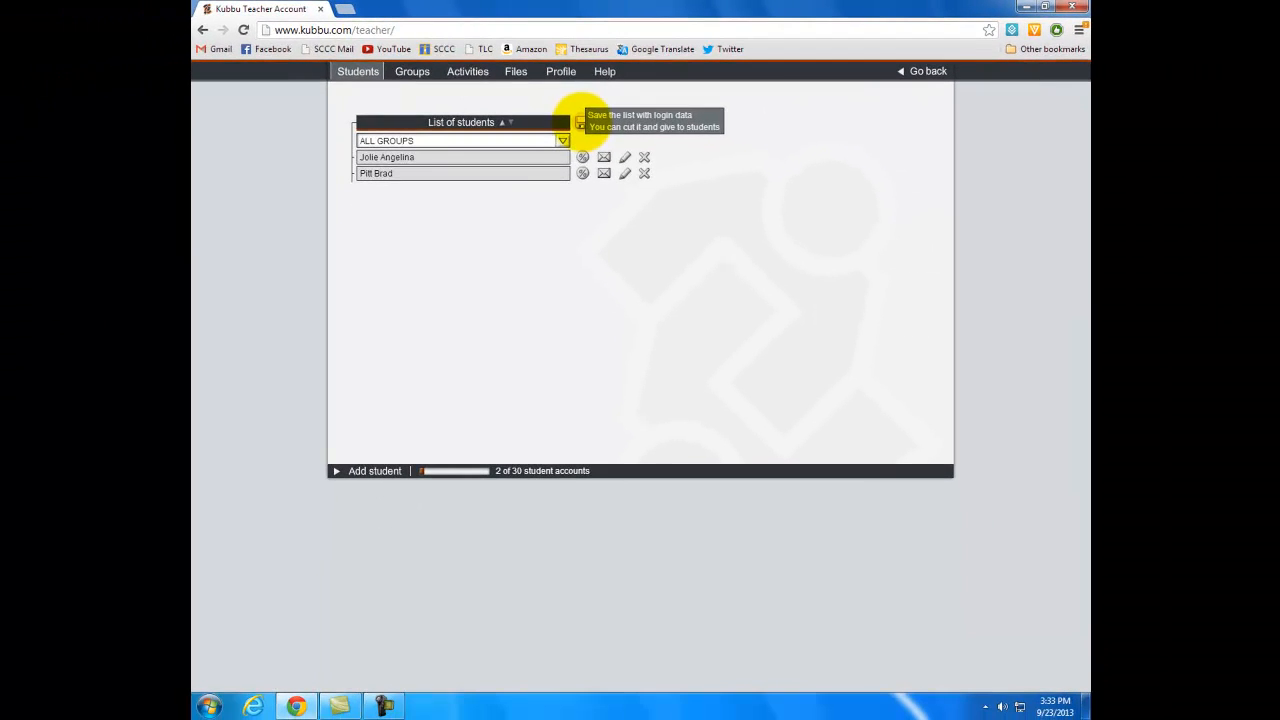
Step: Download the list of students with their login data as a text file
{"action": "left_click", "coordinate": [581, 122]}
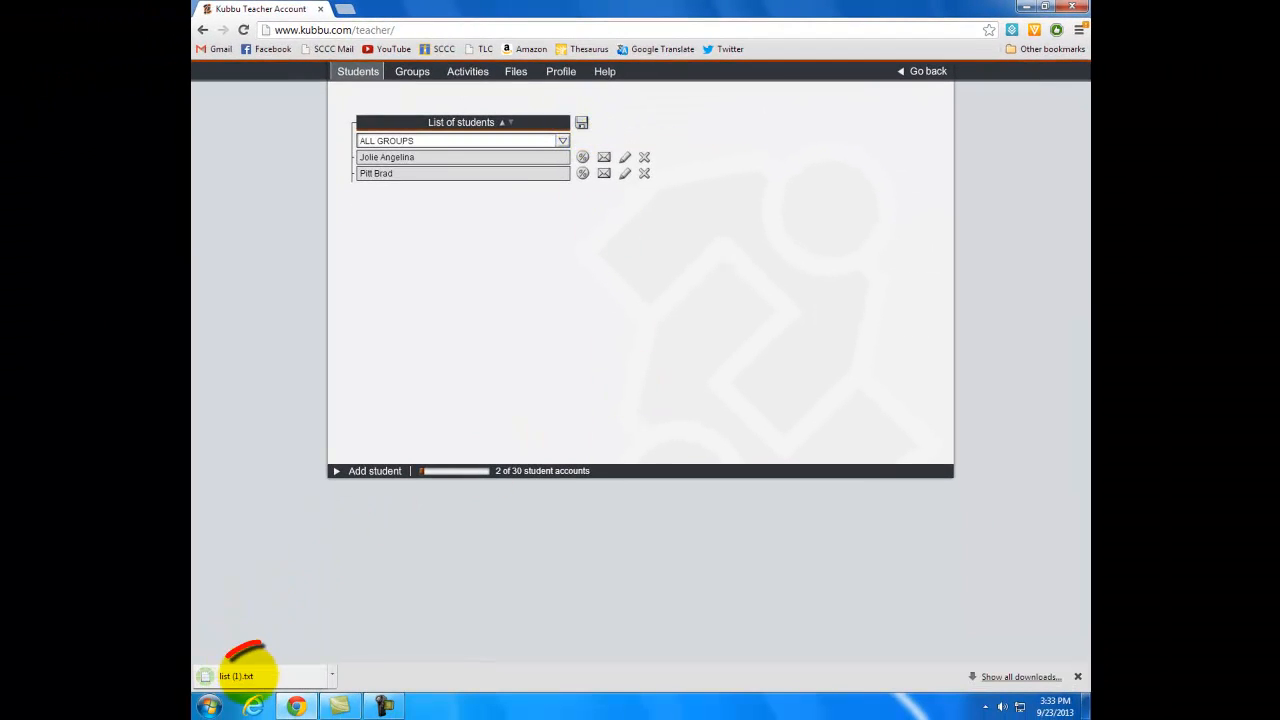
{"action": "left_click_drag", "start_coordinate": [281, 676], "coordinate": [257, 671]}
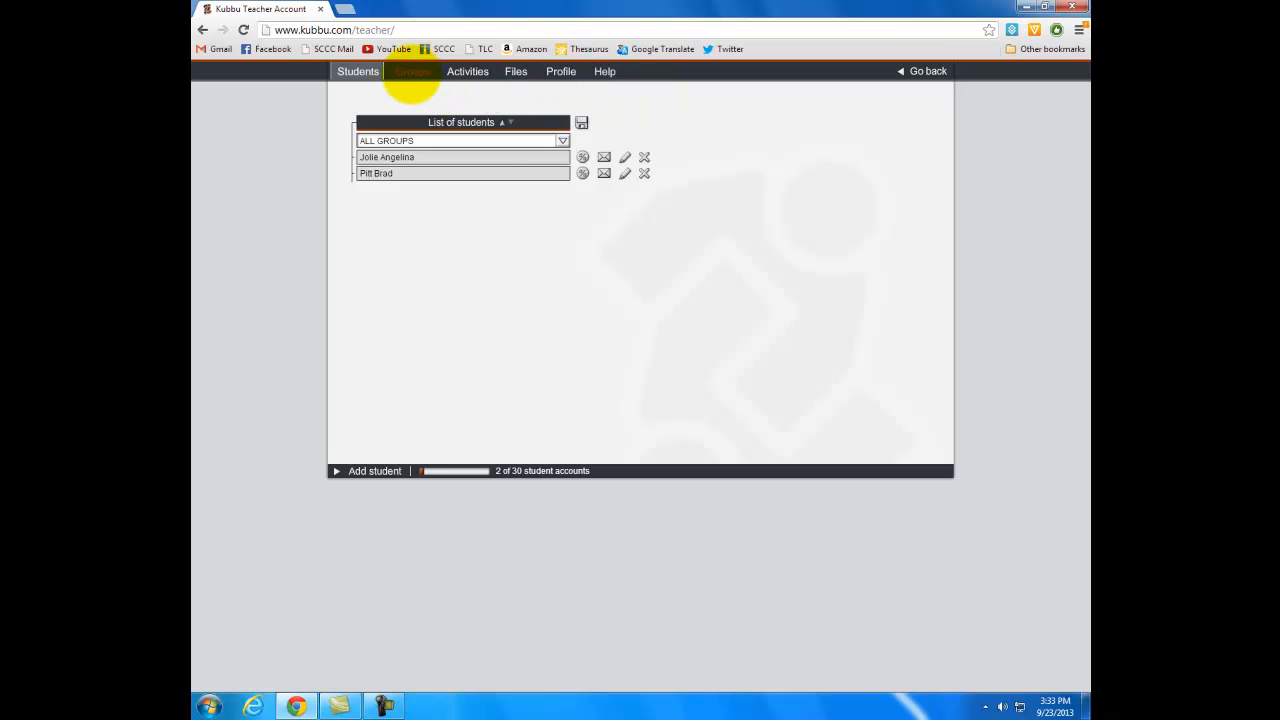
Step: Create a personal-access group named TLC workshop that lets students create accounts, with a randomly generated group password
{"action": "left_click", "coordinate": [410, 78]}
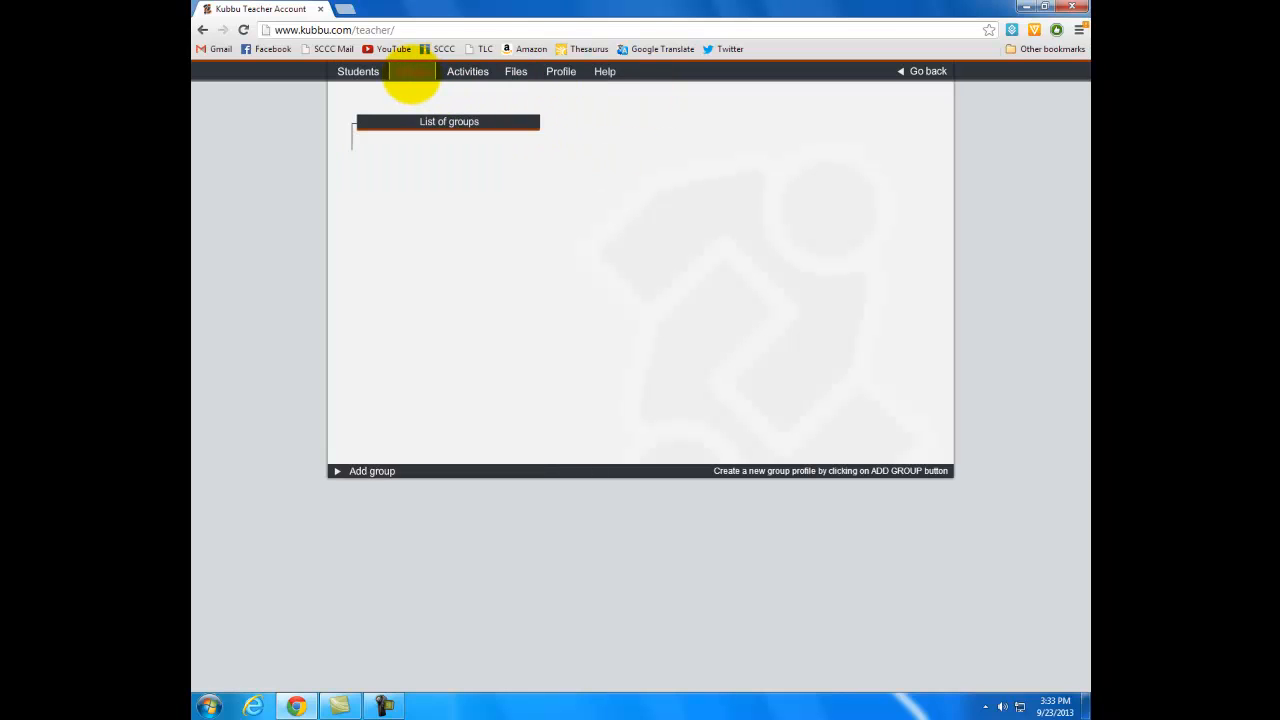
{"action": "left_click", "coordinate": [380, 471]}
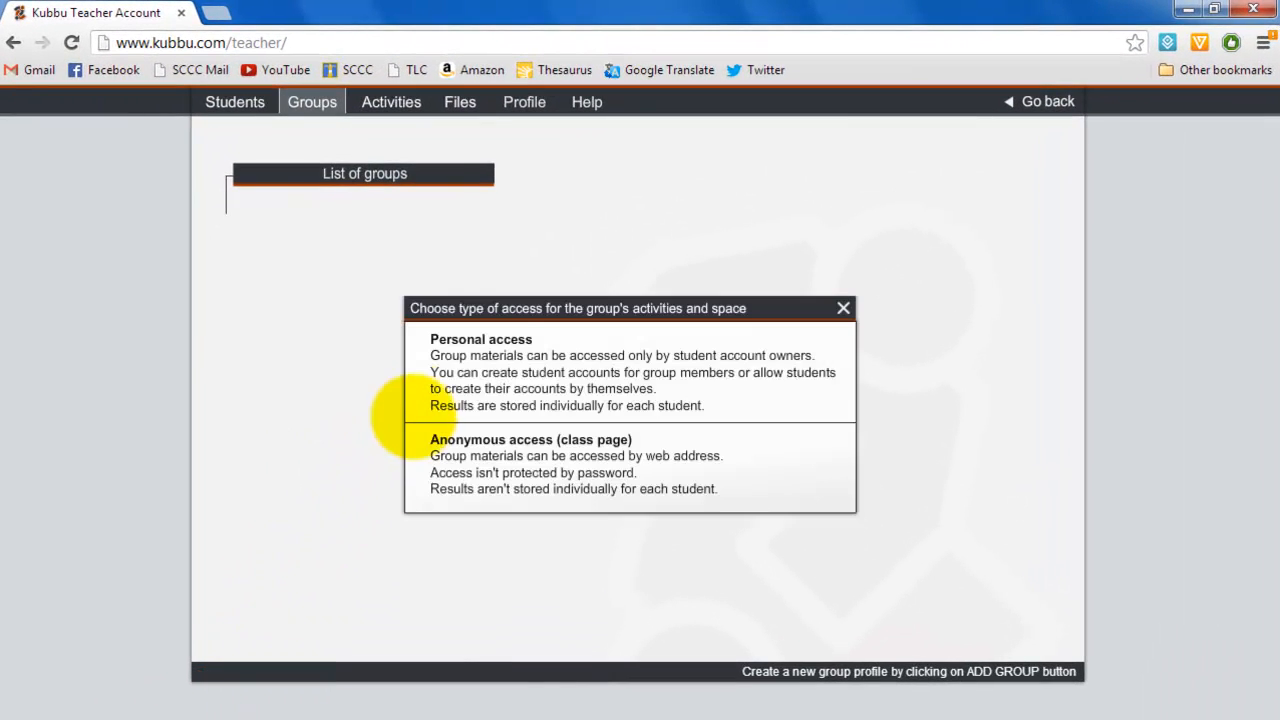
{"action": "left_click", "coordinate": [480, 340]}
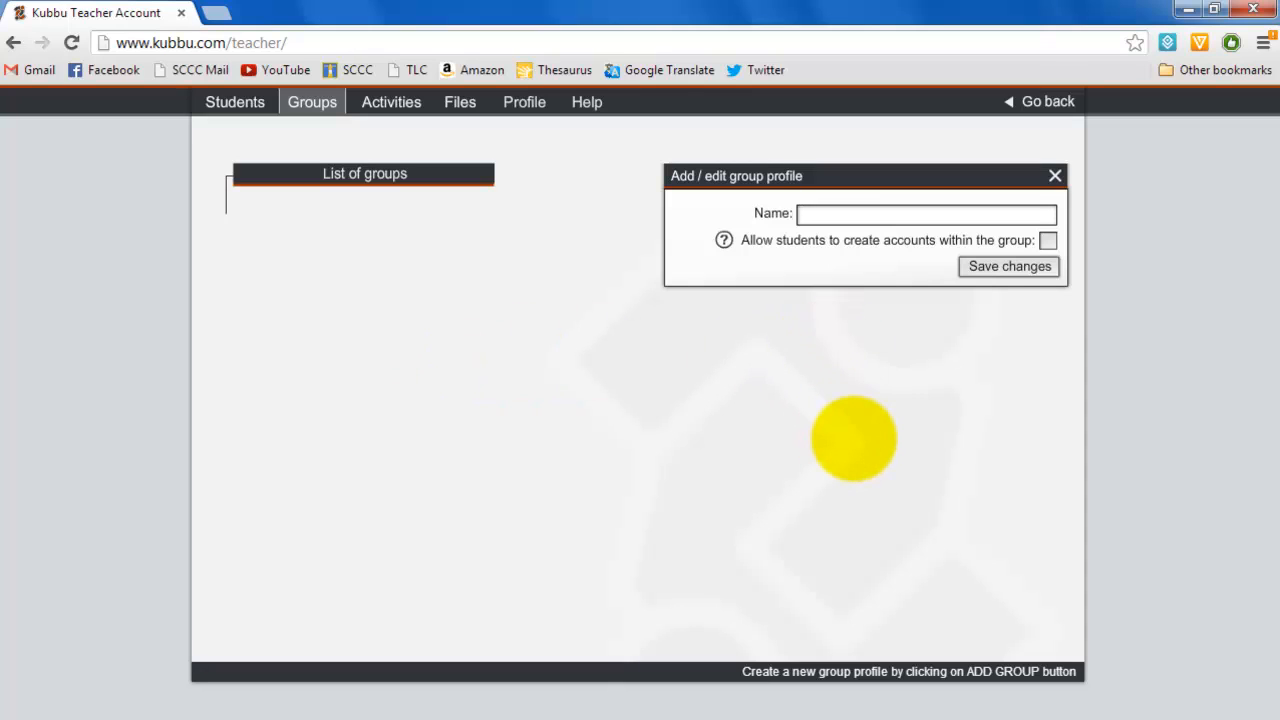
{"action": "type", "text": "TLC workshop"}
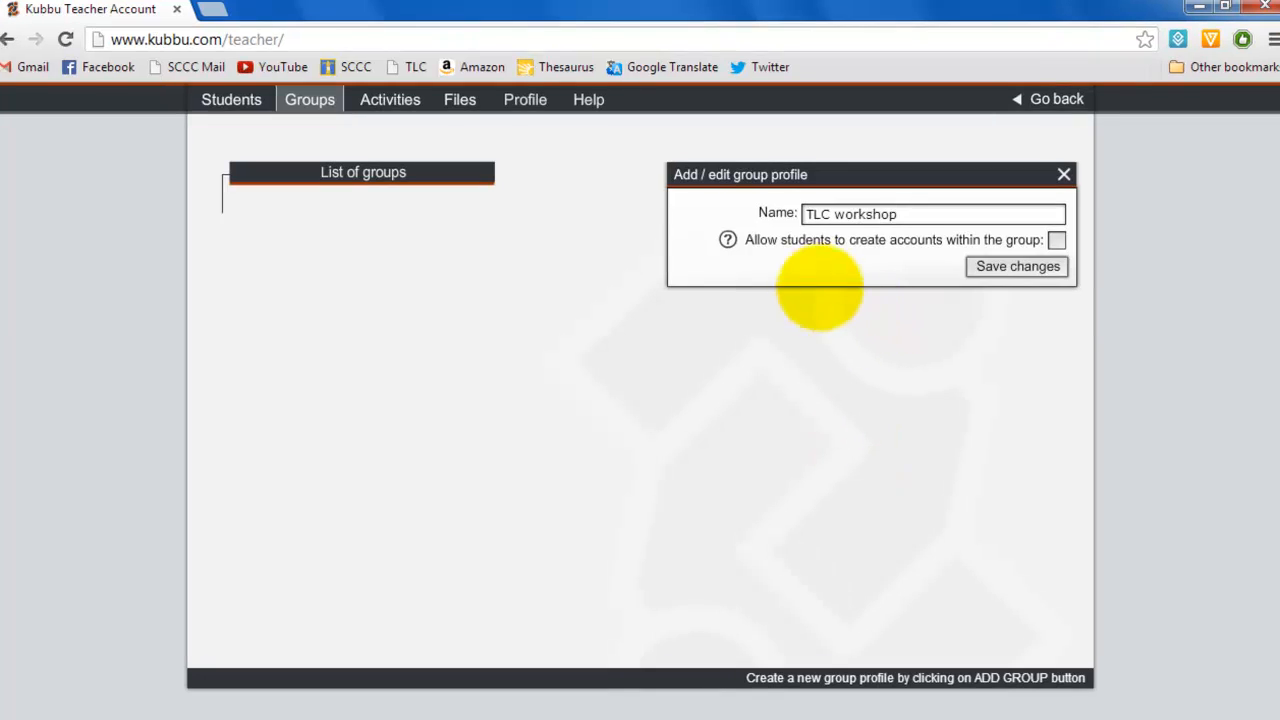
{"action": "left_click", "coordinate": [1057, 240]}
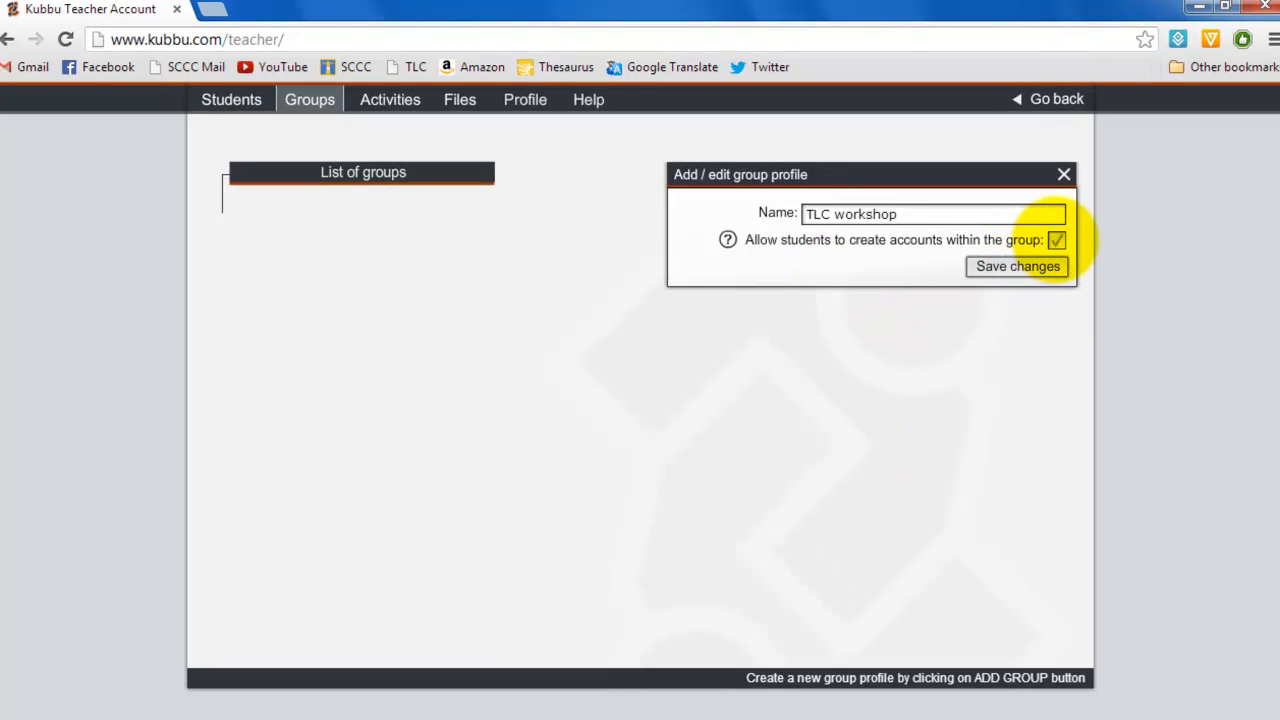
{"action": "left_click", "coordinate": [1057, 240]}
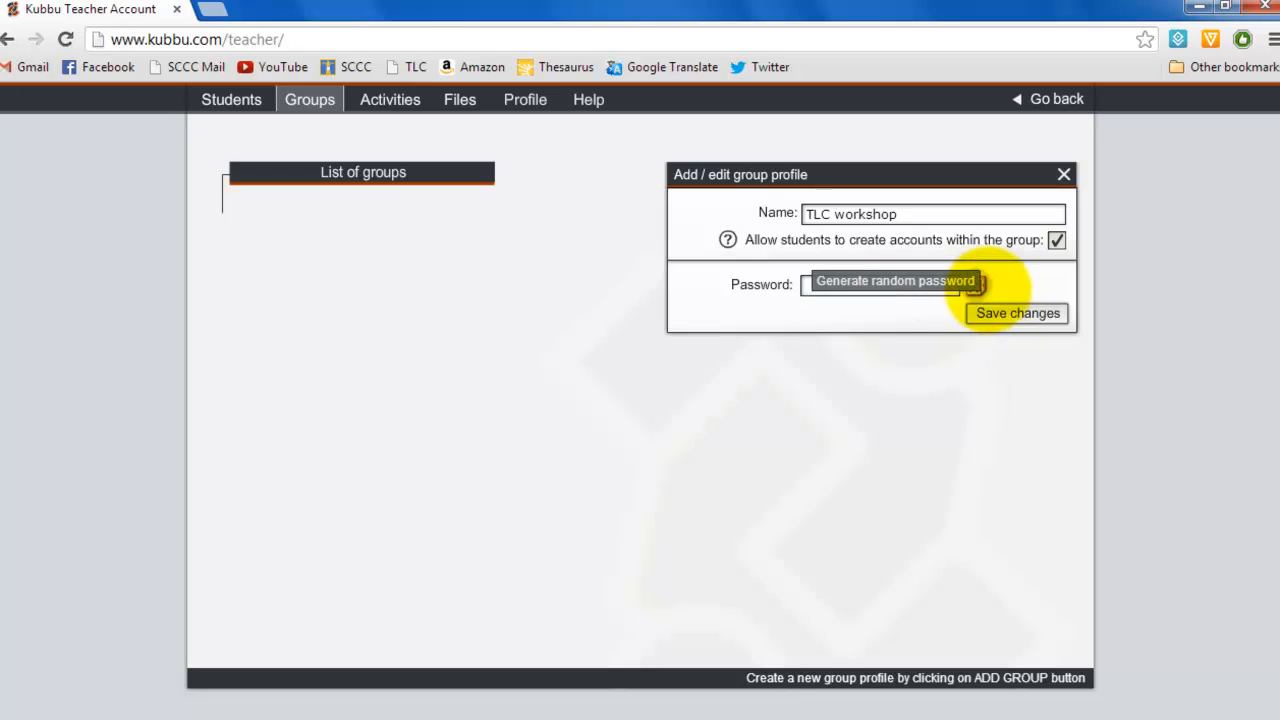
{"action": "left_click", "coordinate": [975, 285]}
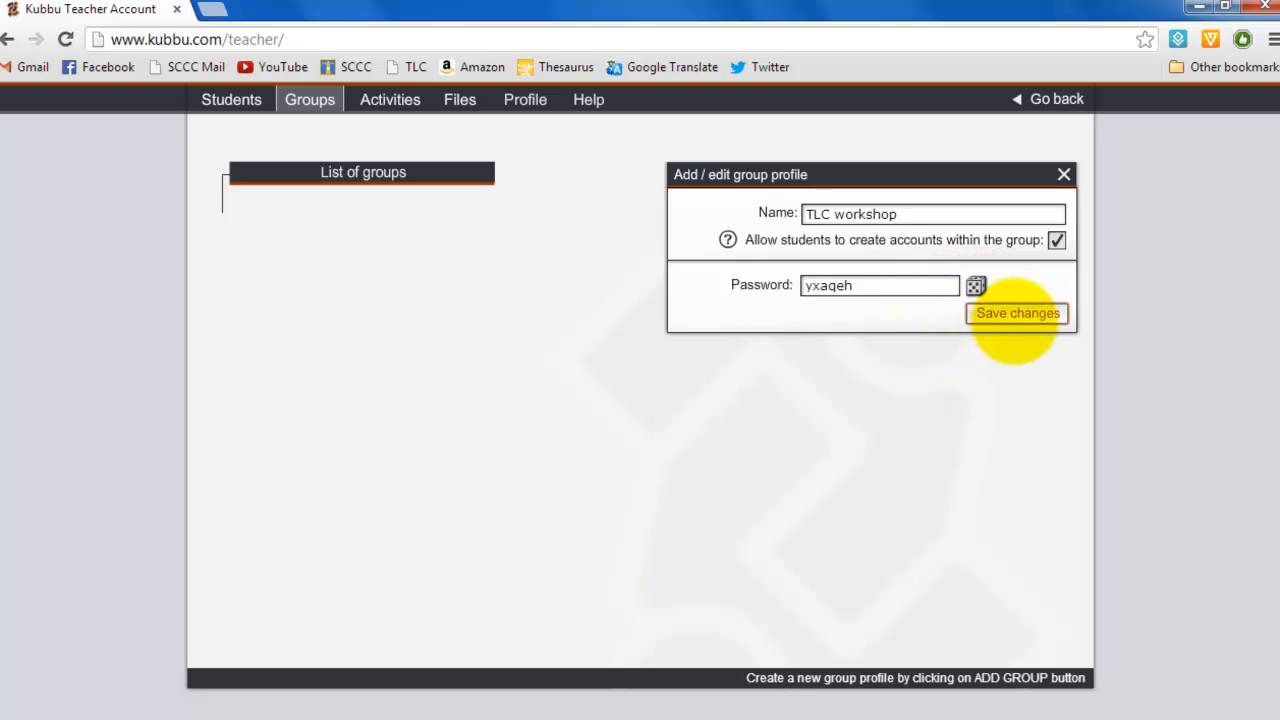
{"action": "left_click", "coordinate": [1017, 313]}
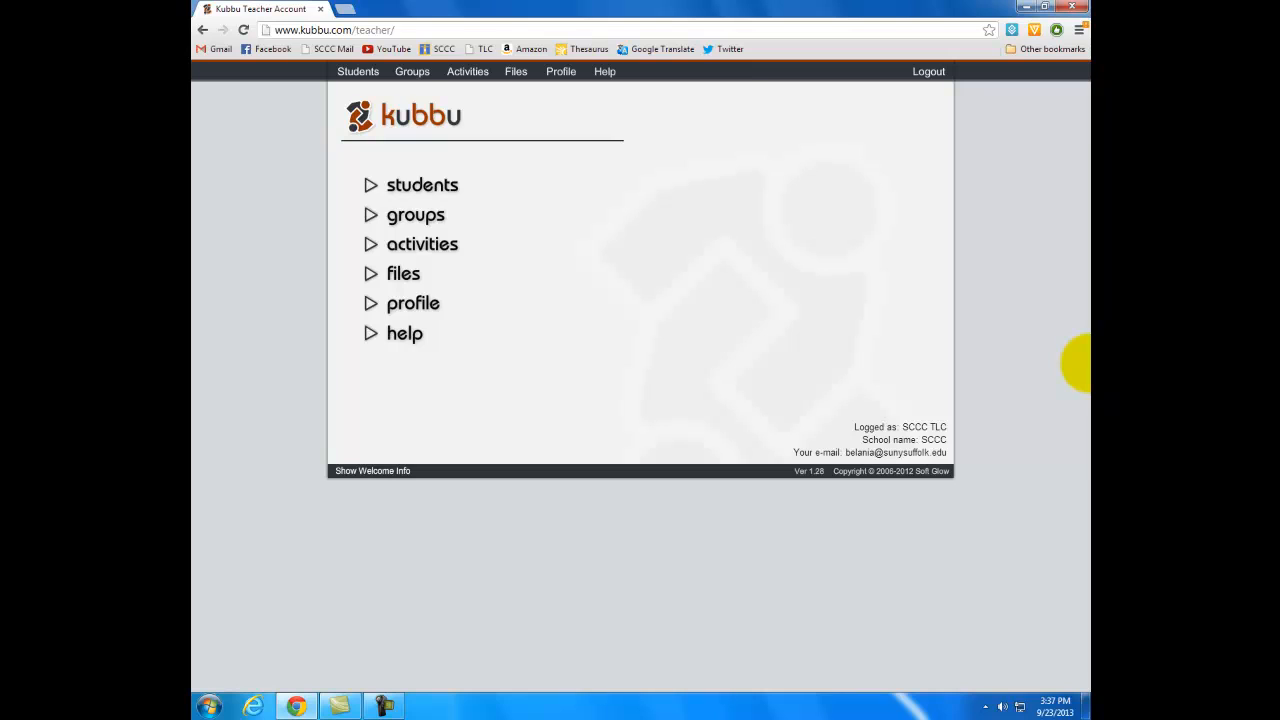
Step: Start a new crossword activity and title it Vocabulary
{"action": "left_click", "coordinate": [467, 71]}
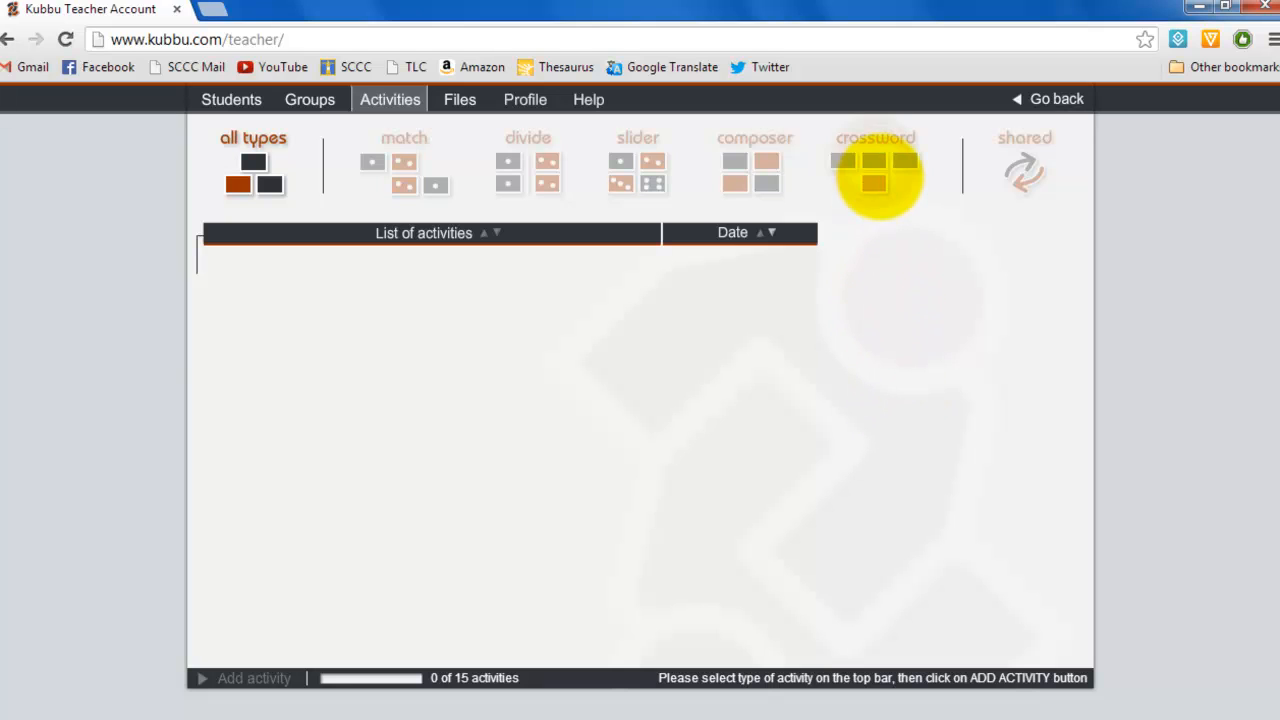
{"action": "left_click", "coordinate": [876, 175]}
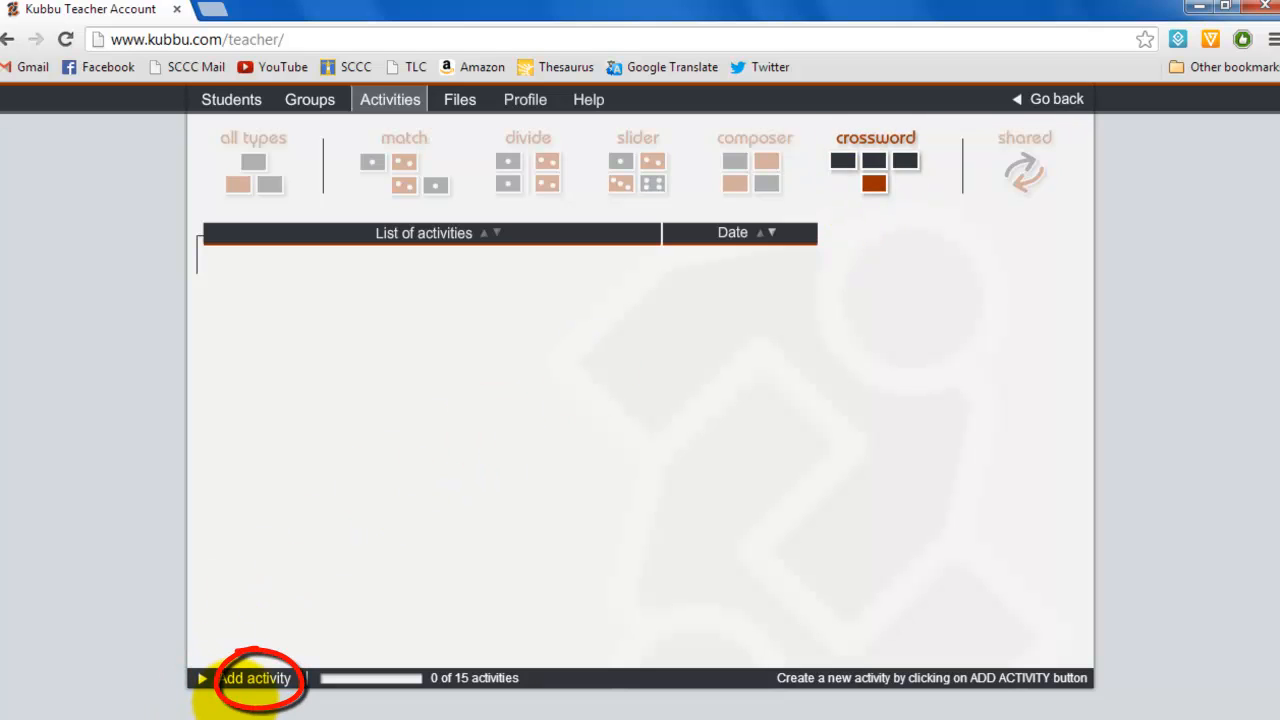
{"action": "left_click", "coordinate": [256, 678]}
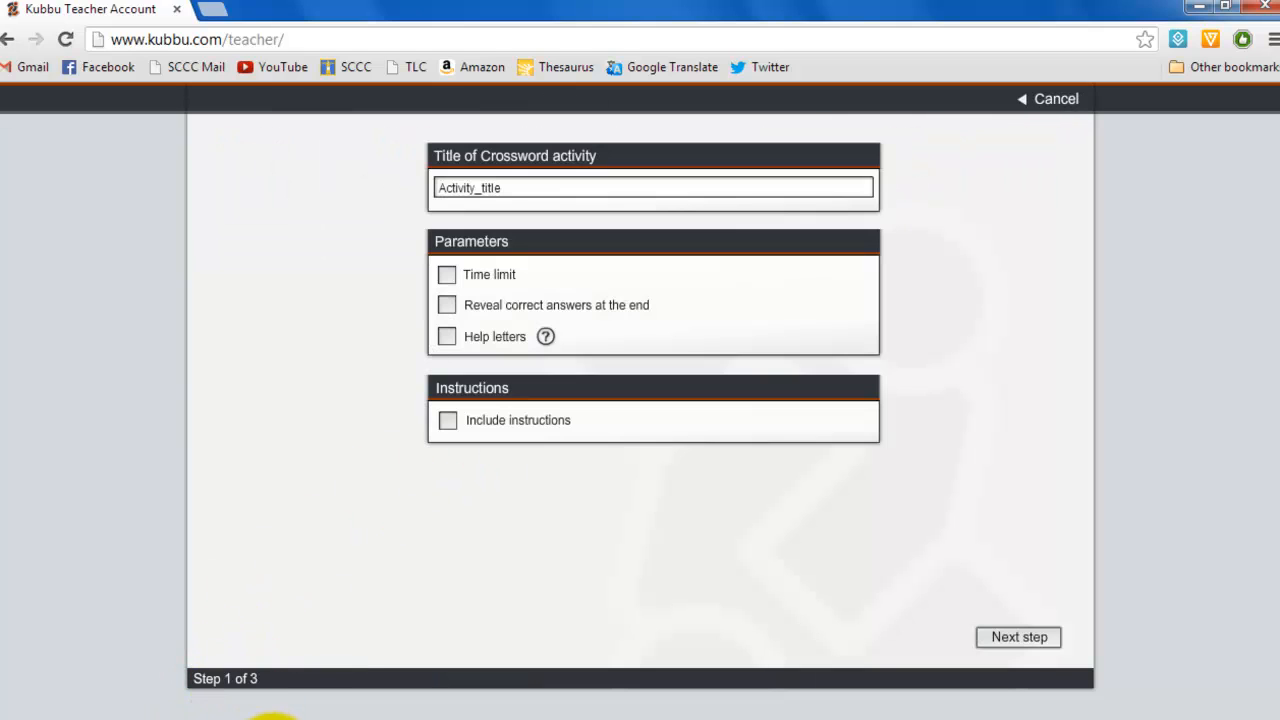
{"action": "left_click_drag", "start_coordinate": [543, 192], "coordinate": [432, 188]}
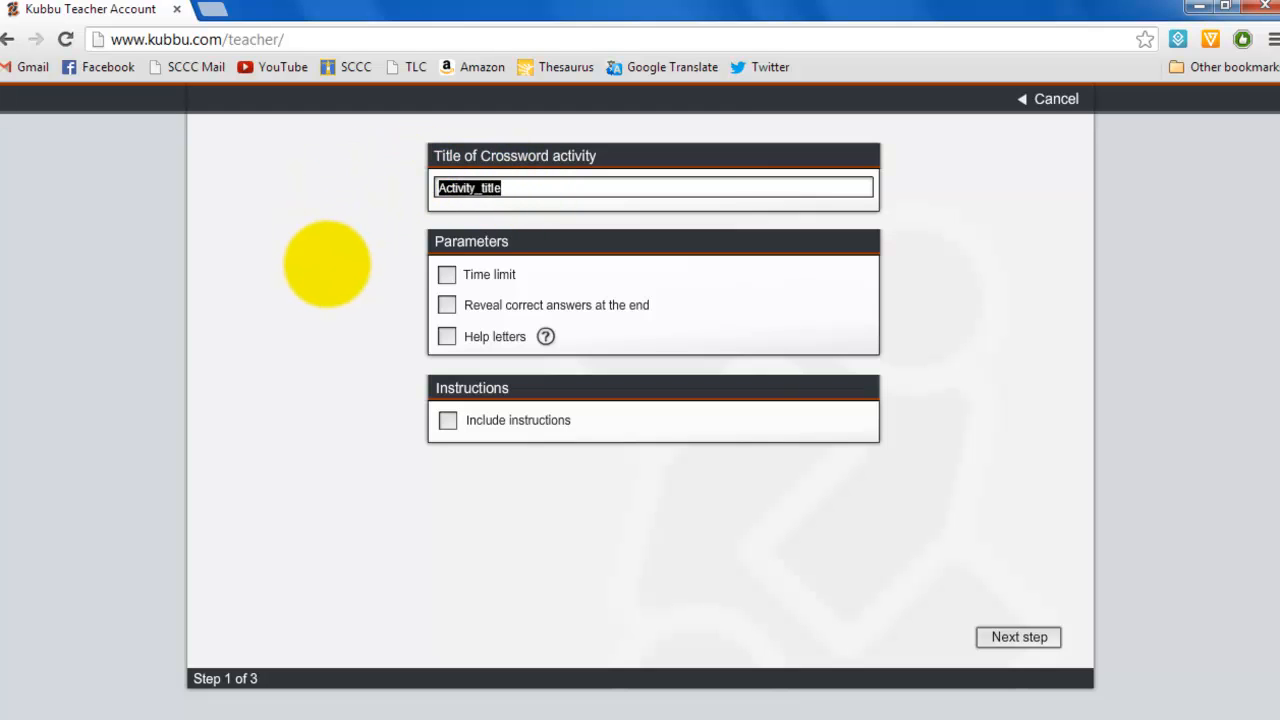
{"action": "type", "text": "Vocabulary"}
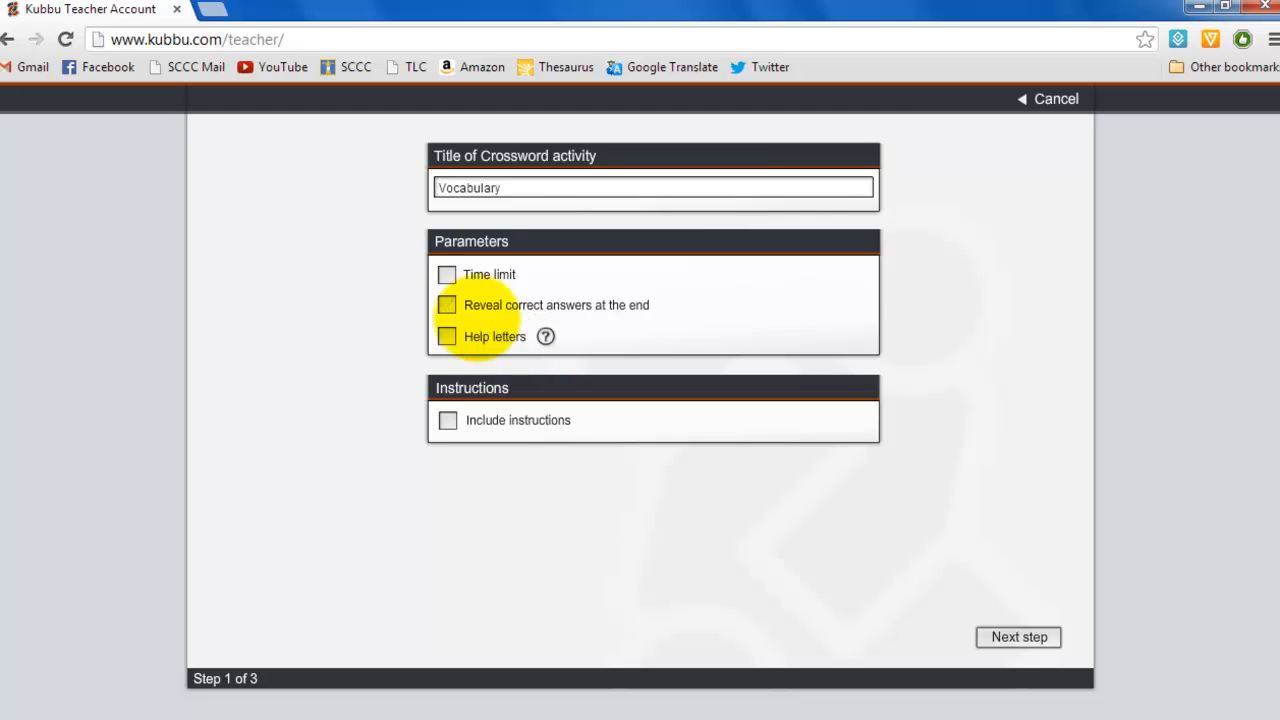
Step: Enable revealing correct answers at the end and turn on instructions for the crossword
{"action": "left_click", "coordinate": [446, 305]}
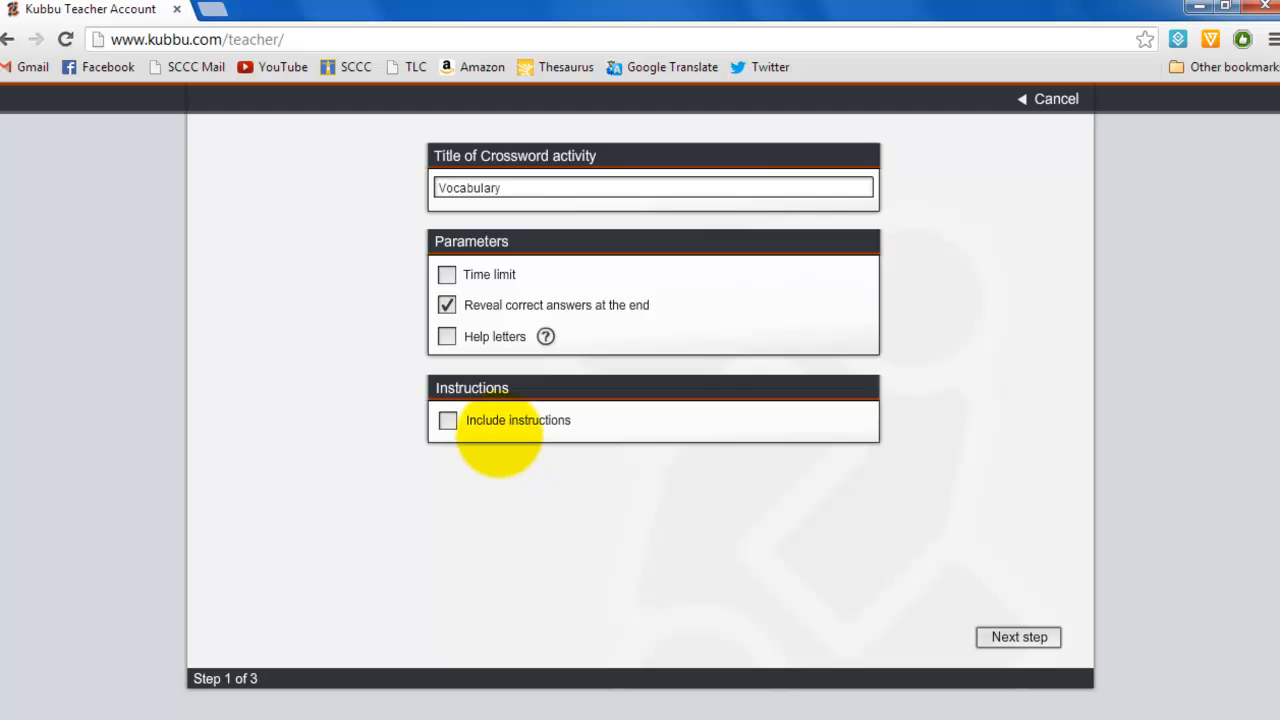
{"action": "left_click", "coordinate": [447, 421]}
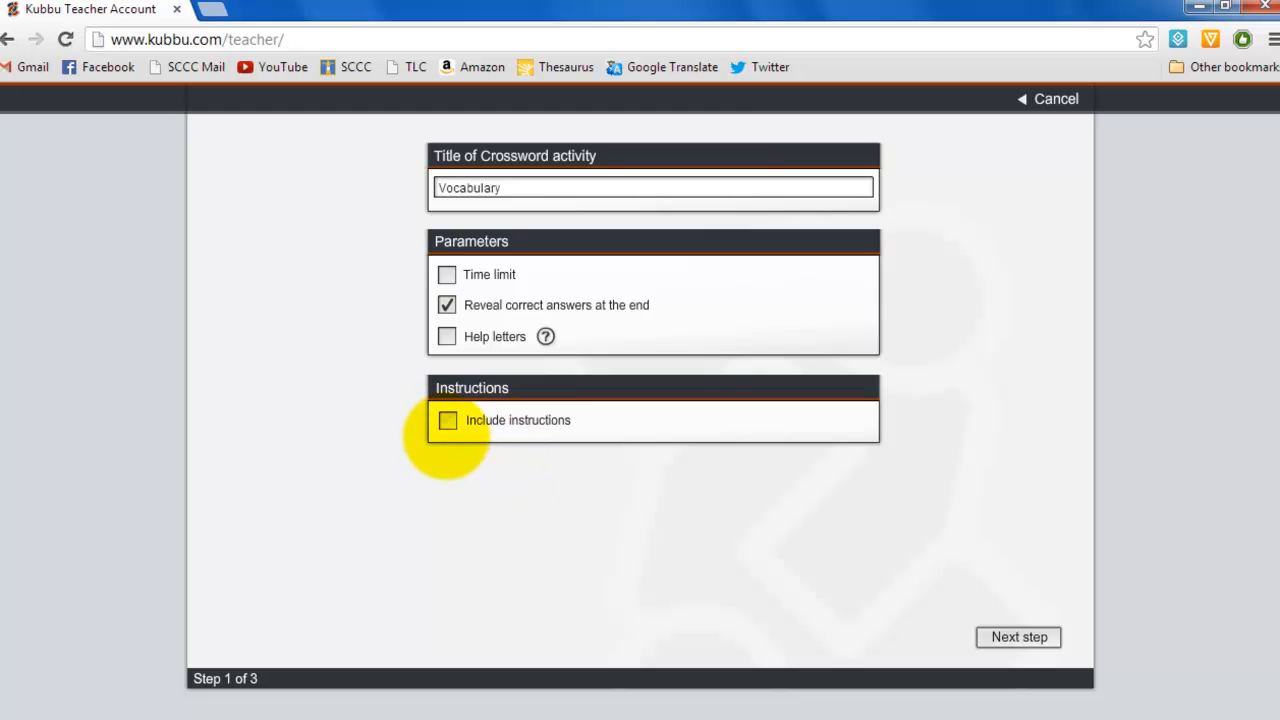
{"action": "left_click", "coordinate": [478, 474]}
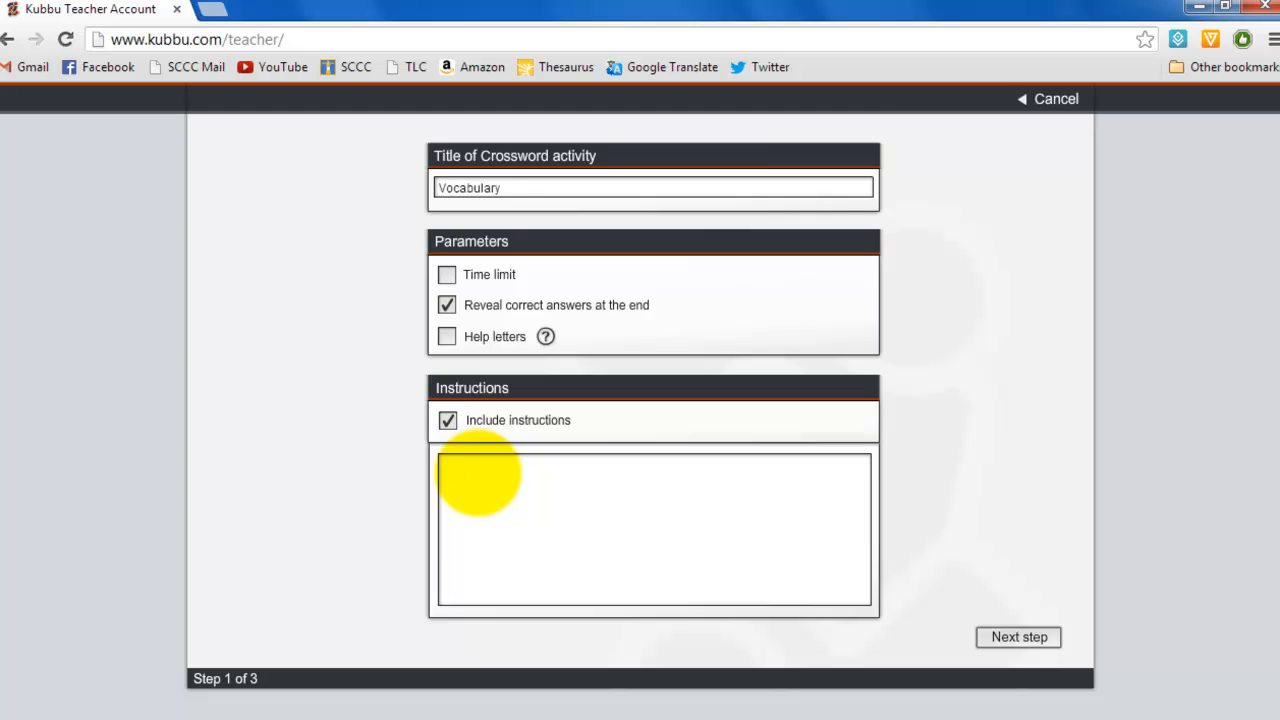
Step: Enter the instructions 'Fill in the crossword with the correct answers to the definitions.' and continue to the word list
{"action": "type", "text": "Fill in the crossword with the co"}
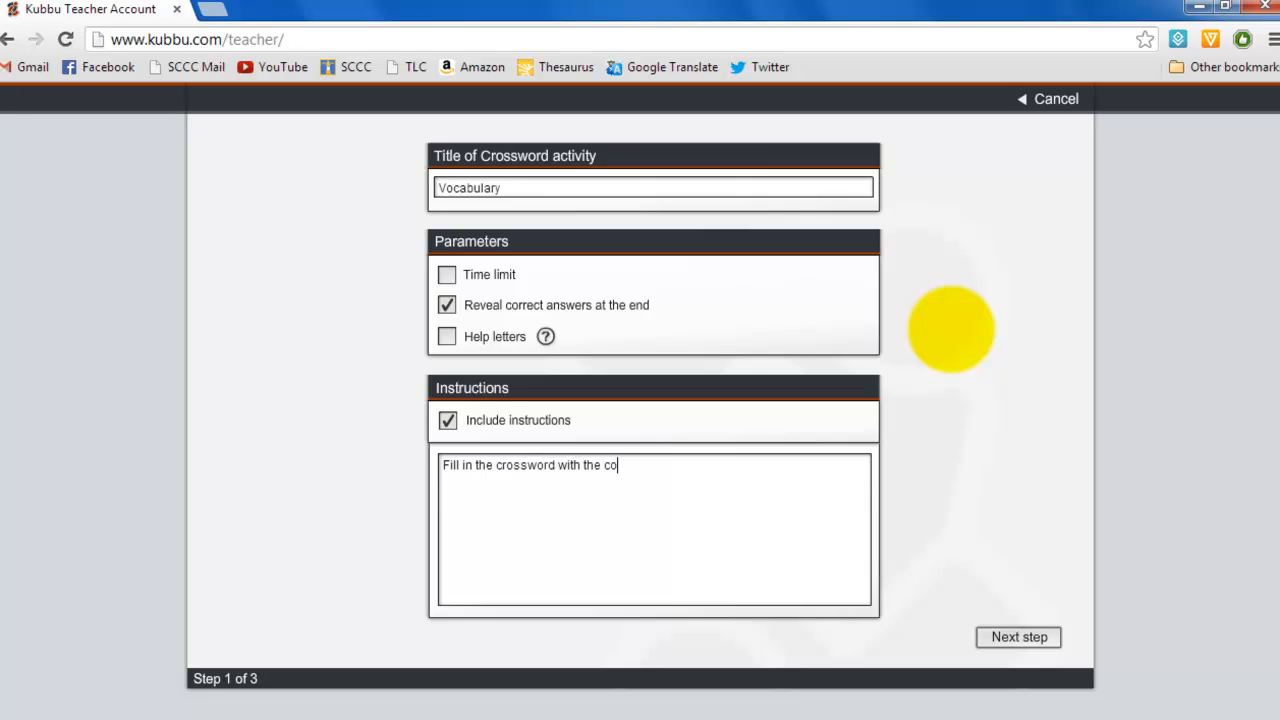
{"action": "type", "text": "rrect answers to the definitions."}
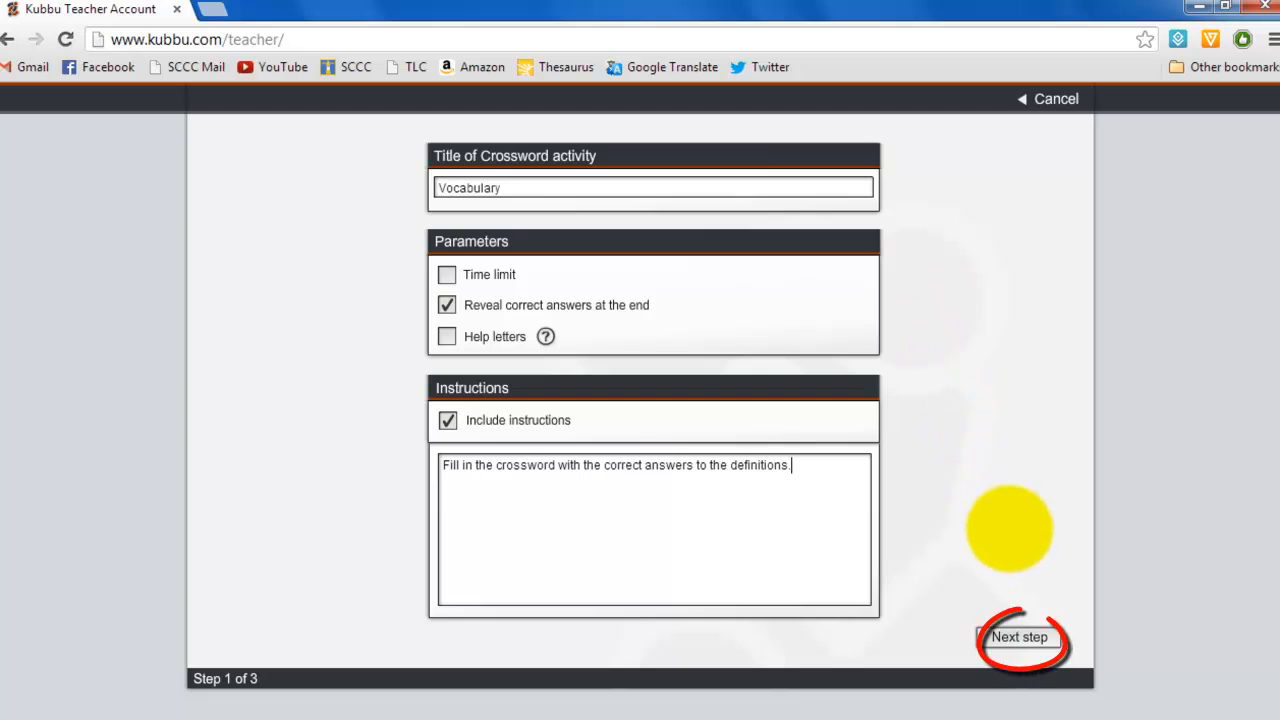
{"action": "left_click", "coordinate": [1020, 637]}
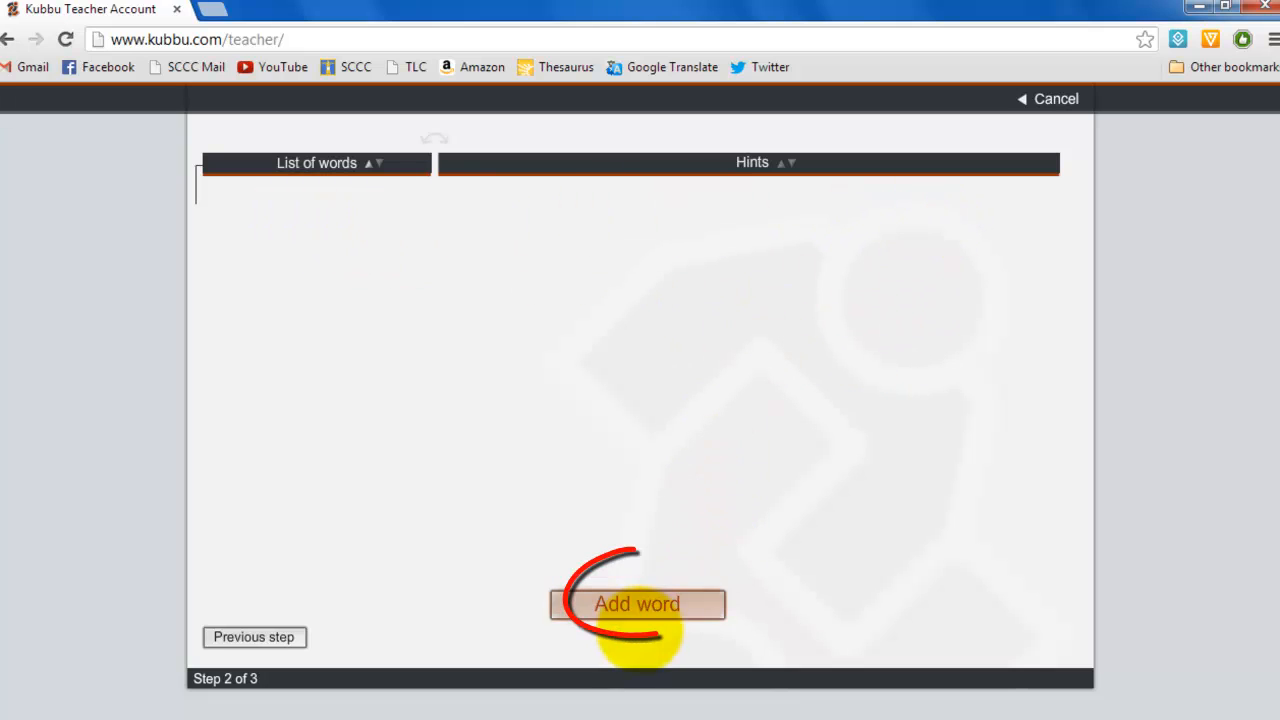
Step: Add the word consider with the hint 'deem to be' to the crossword word list
{"action": "left_click", "coordinate": [636, 592]}
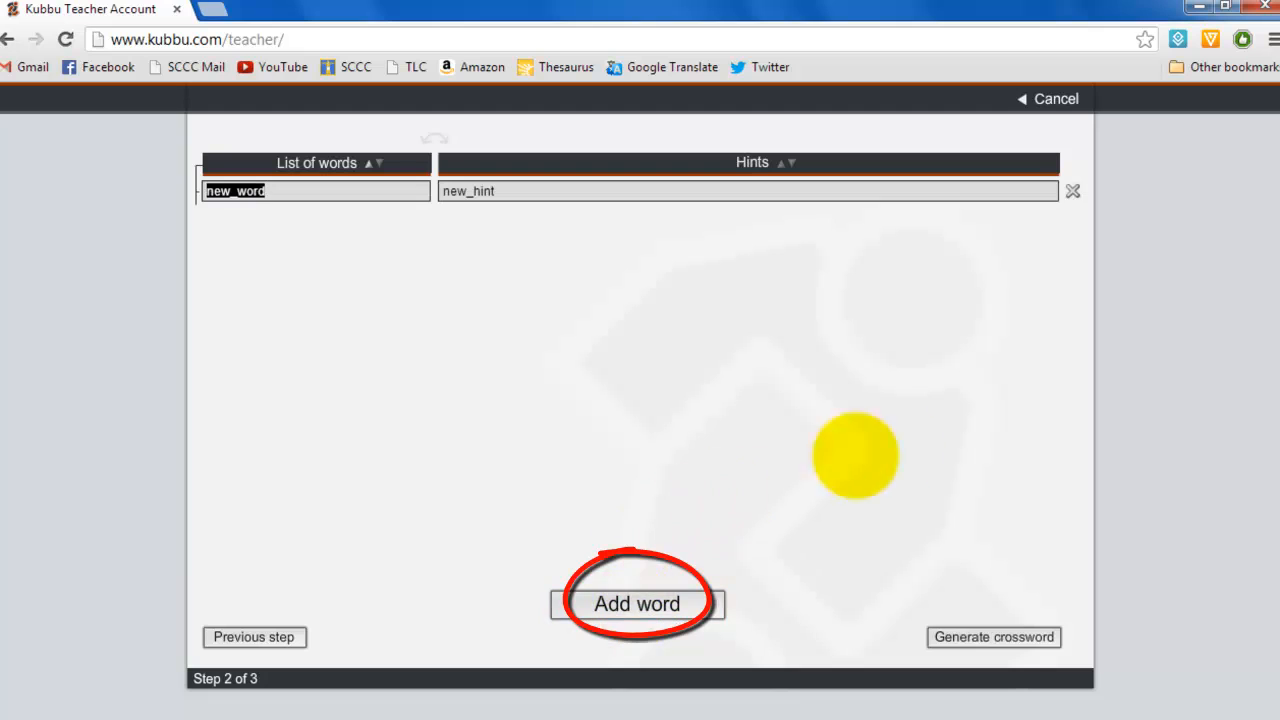
{"action": "type", "text": "consider"}
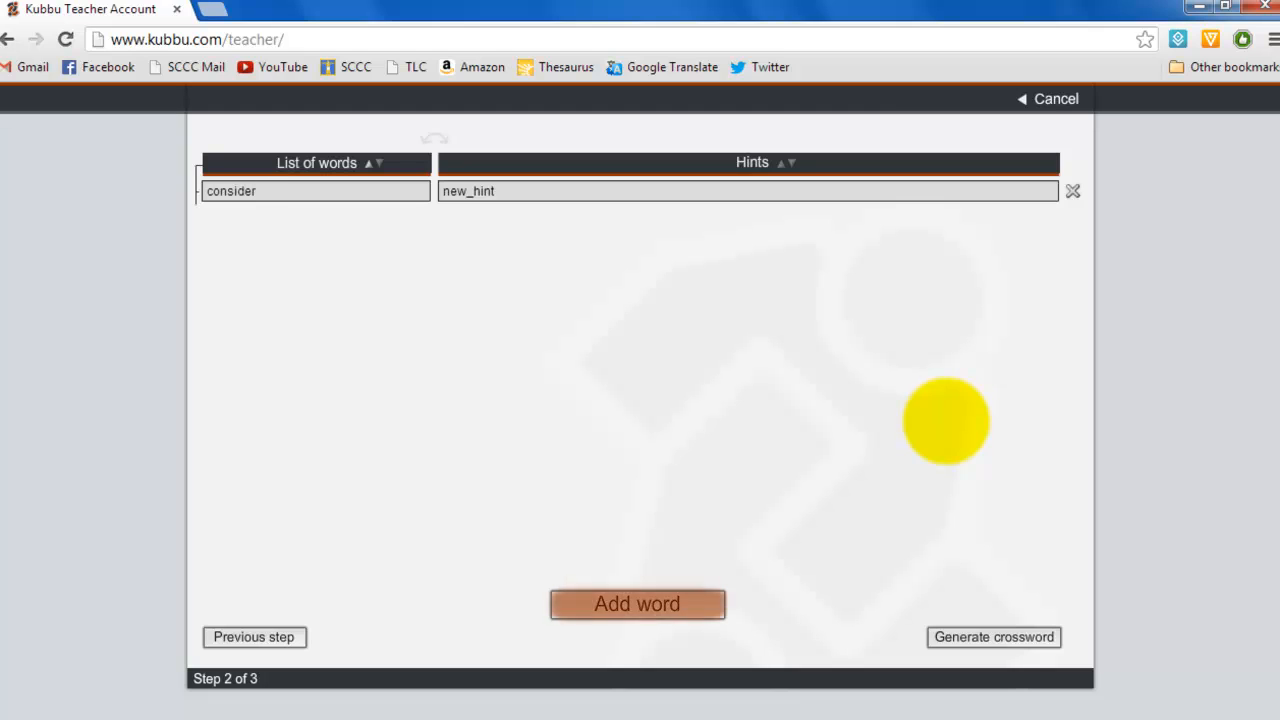
{"action": "key", "text": "Tab"}
{"action": "type", "text": "deem to be"}
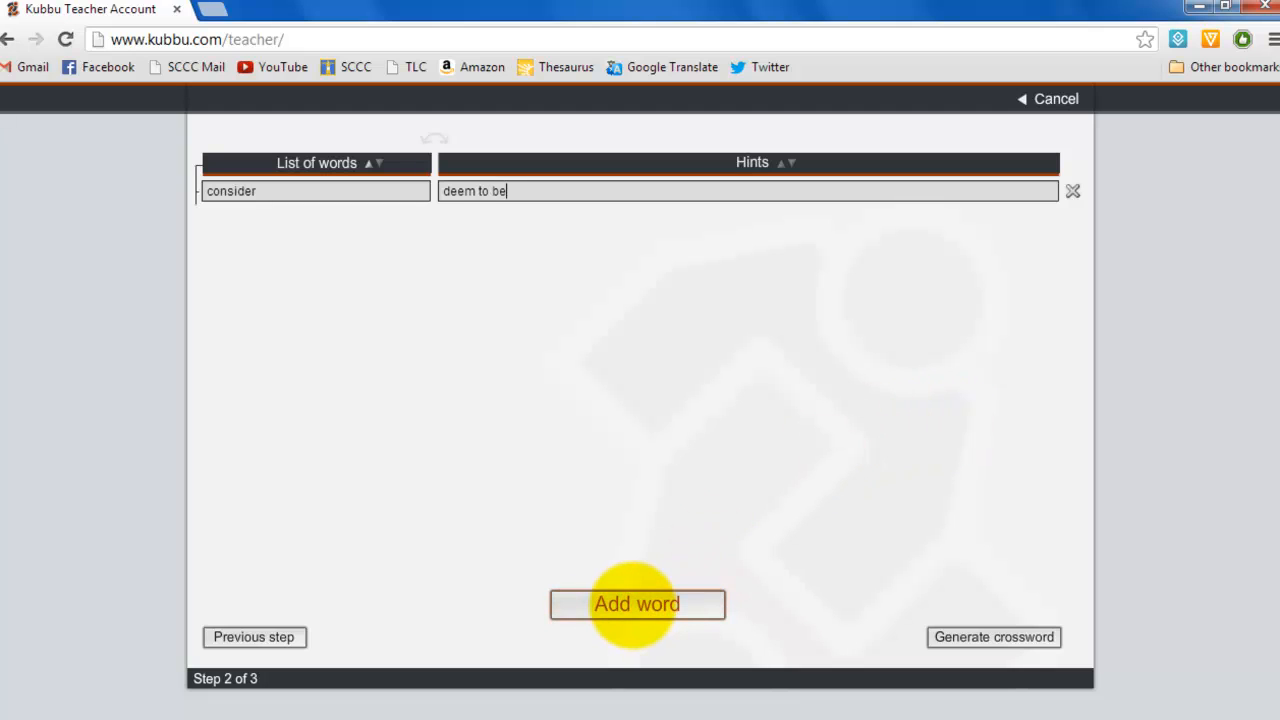
Step: Add the word minute with the hint 'infinitely or immeasurably small'
{"action": "left_click", "coordinate": [637, 604]}
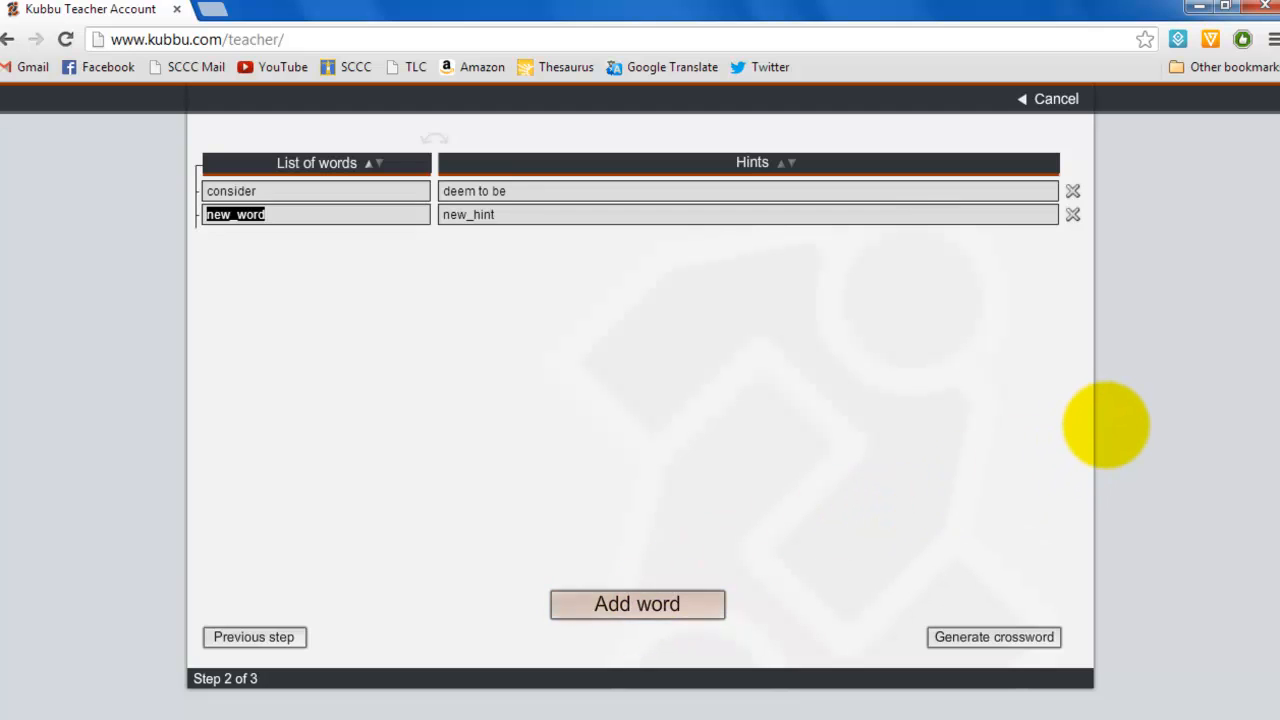
{"action": "type", "text": "minute"}
{"action": "key", "text": "Tab"}
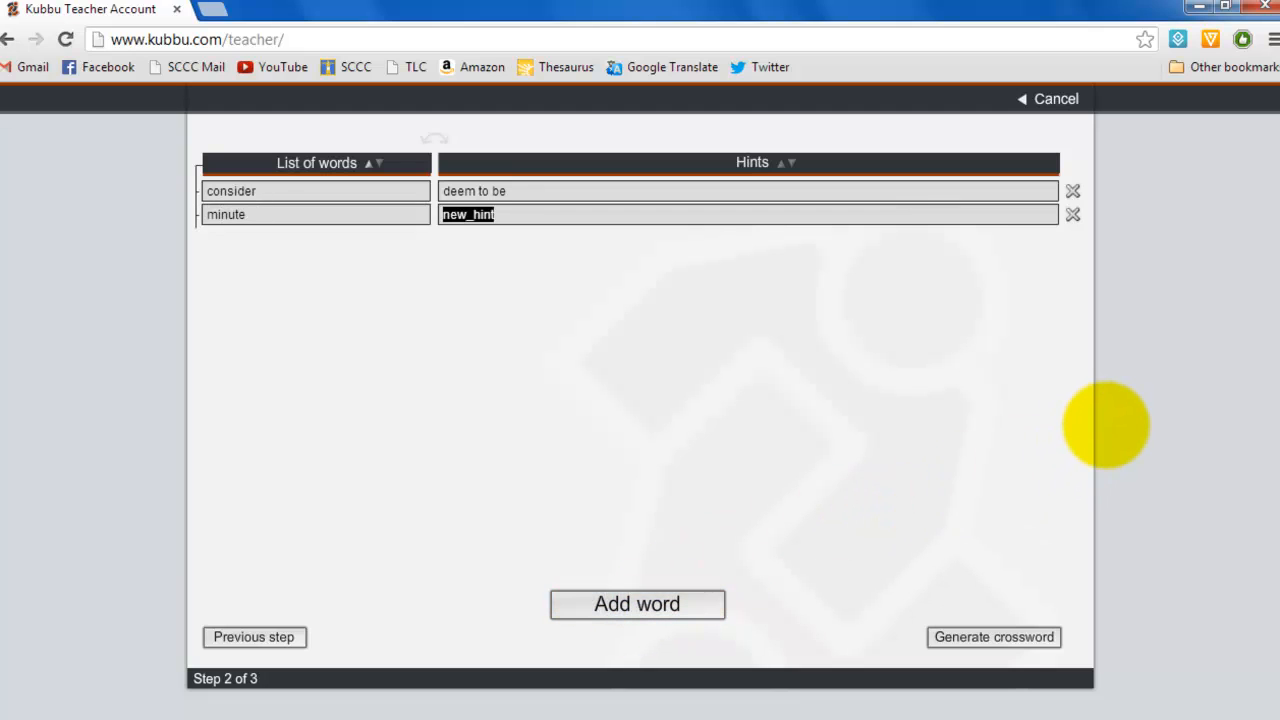
{"action": "type", "text": "infinitel"}
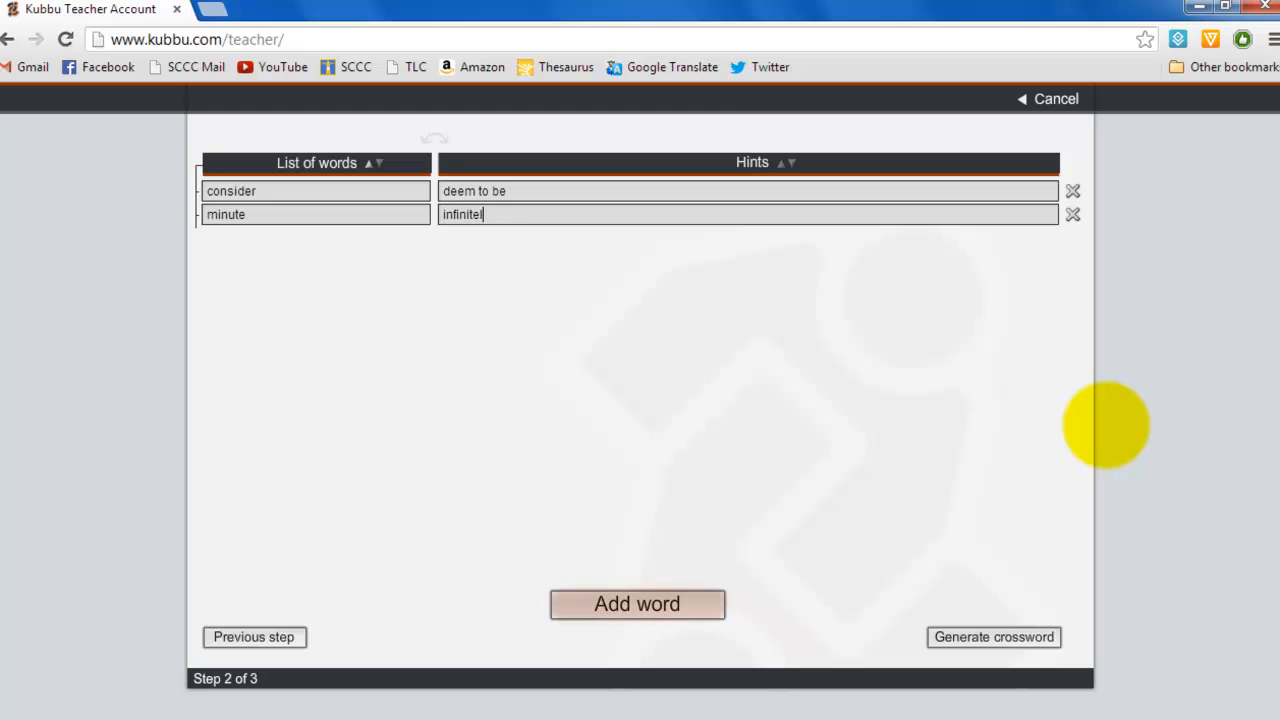
{"action": "type", "text": "y or imme"}
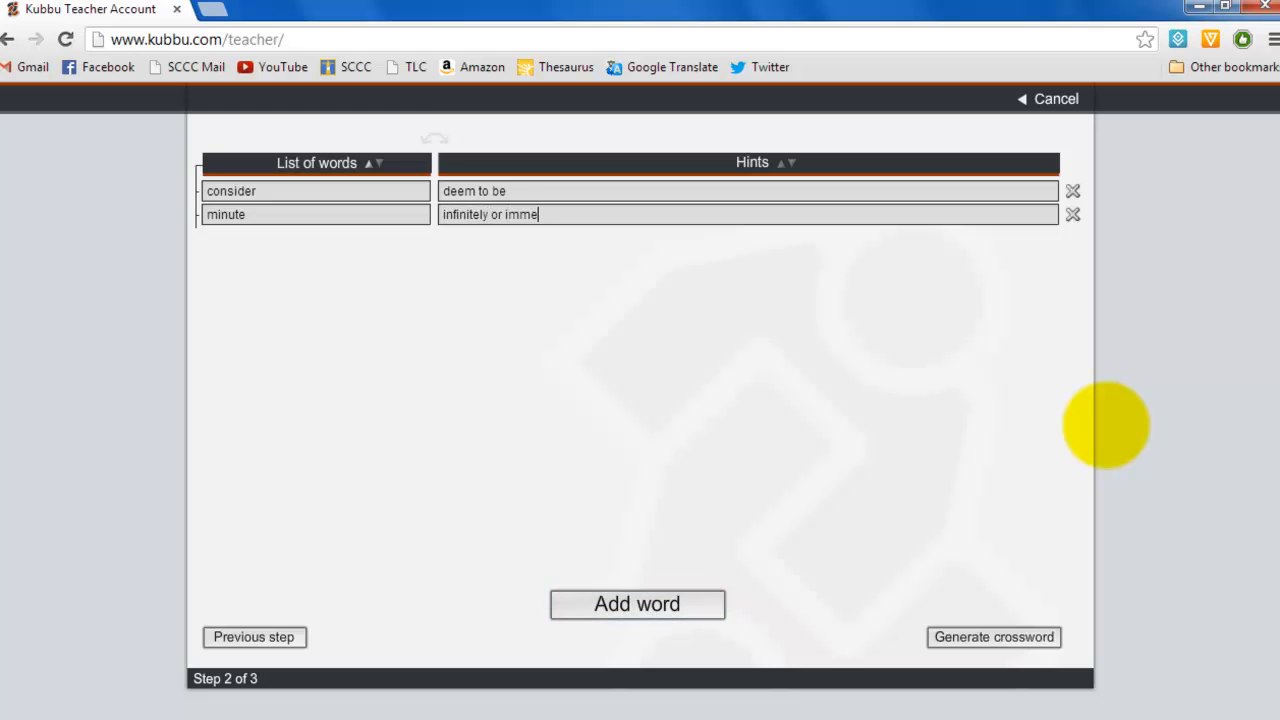
{"action": "type", "text": "asurabl"}
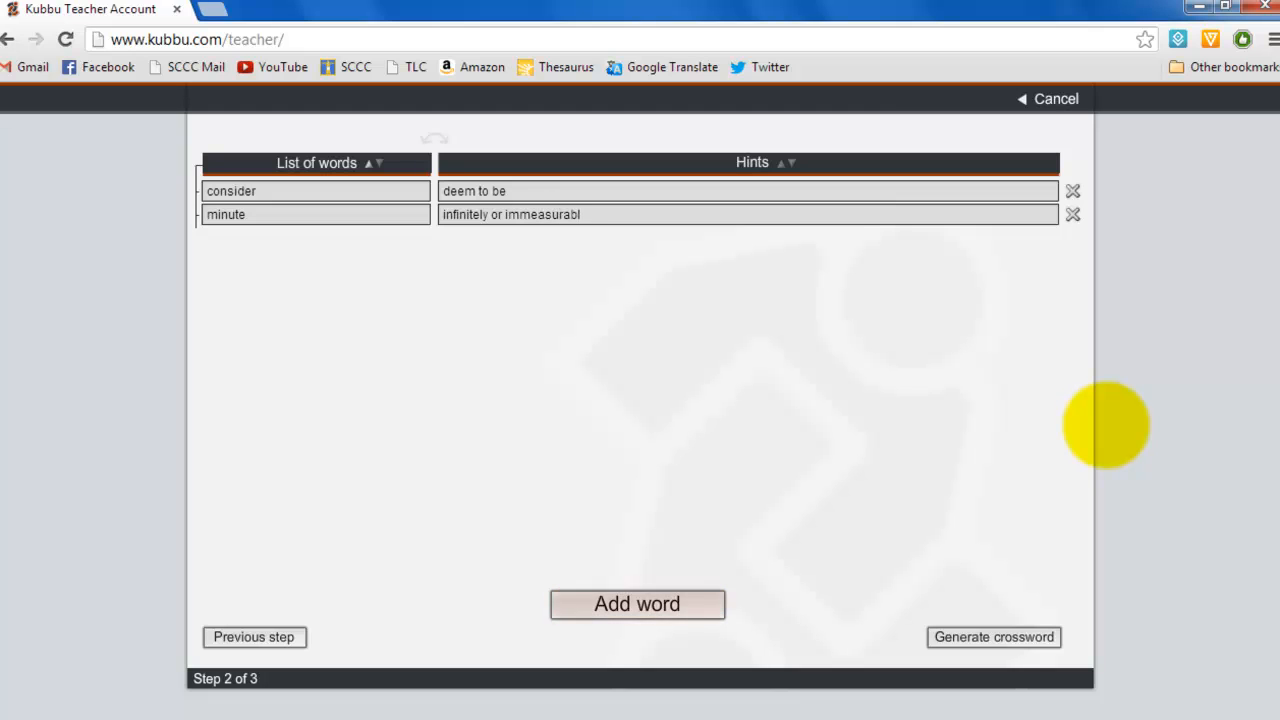
{"action": "type", "text": "y small"}
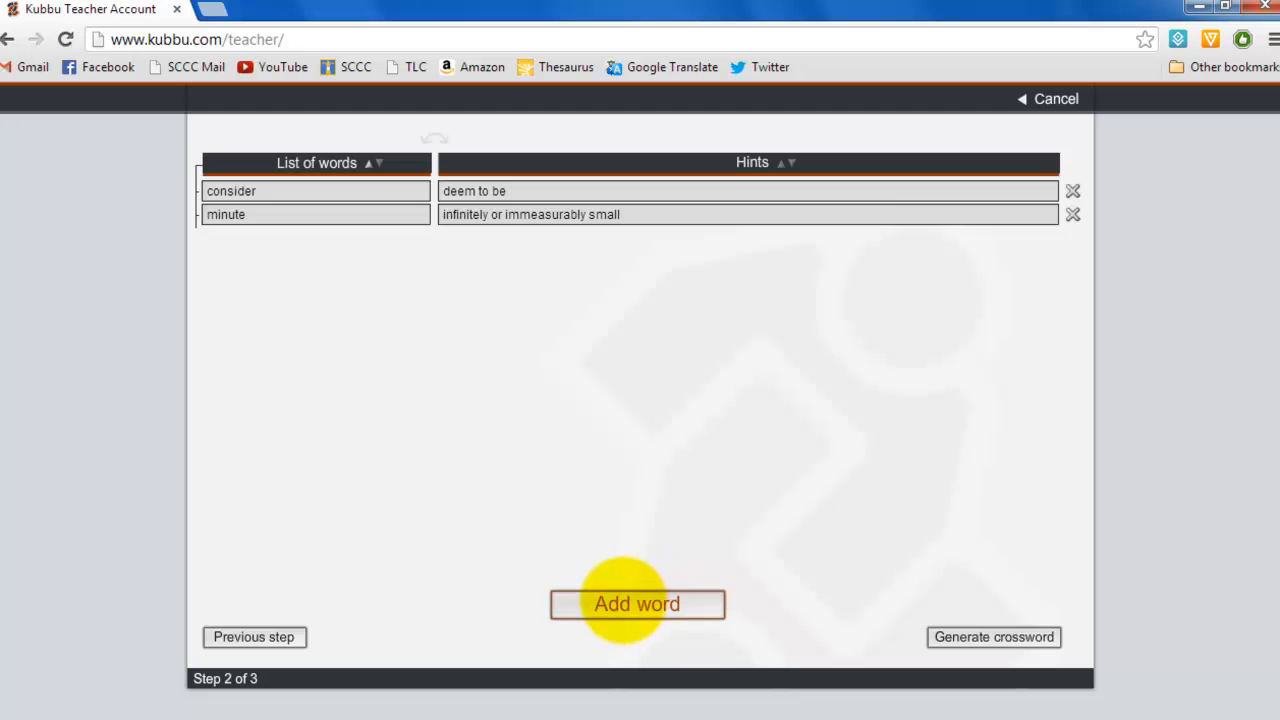
Step: Add accord with hint 'concurrence of opinion' and evident with hint 'clearly revealed'
{"action": "left_click", "coordinate": [636, 604]}
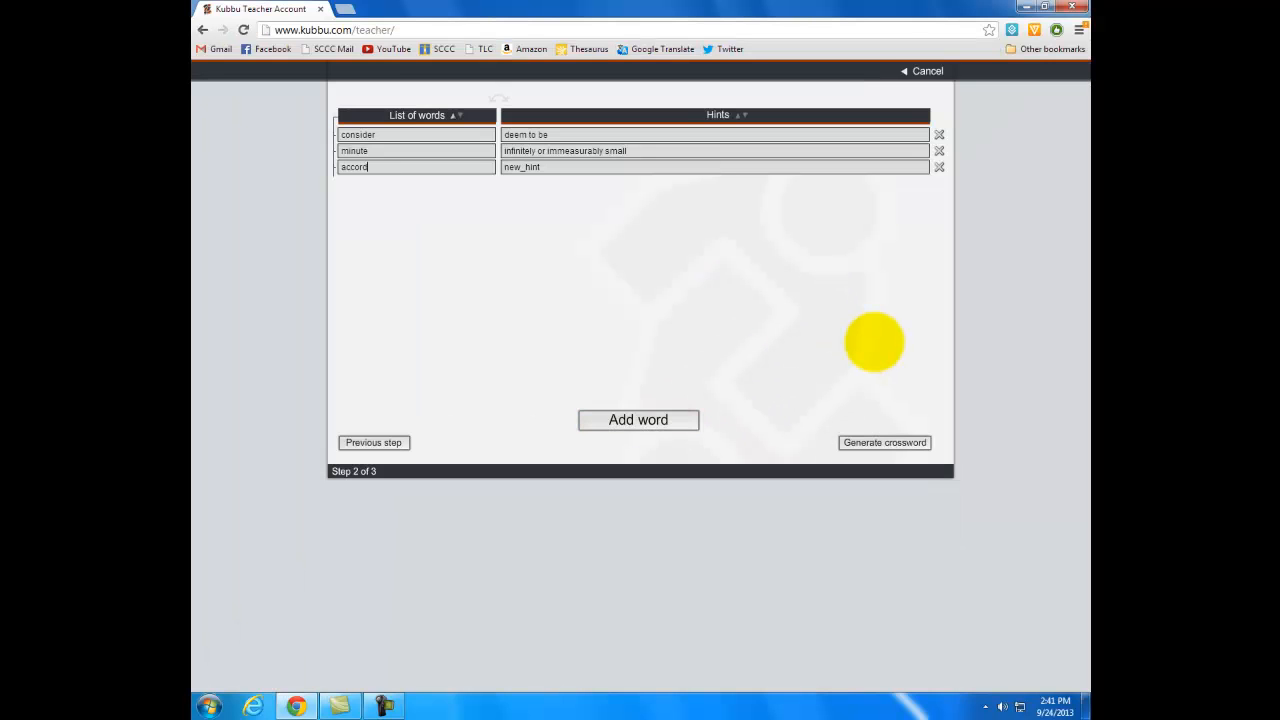
{"action": "key", "text": "Tab"}
{"action": "type", "text": "concurrence of opinion"}
{"action": "key", "text": "Return"}
{"action": "type", "text": "evident"}
{"action": "key", "text": "Tab"}
{"action": "type", "text": "clearly revealed"}
{"action": "key", "text": "Return"}
Step: Add practice with hint 'a customary way of operation' and intend with hint 'have in mind as a purpose'
{"action": "type", "text": "practice"}
{"action": "key", "text": "Tab"}
{"action": "type", "text": "a dustomary way of operation"}
{"action": "key", "text": "Return"}
{"action": "type", "text": "intend"}
{"action": "key", "text": "Tab"}
{"action": "type", "text": "have in mind as a purpose"}
{"action": "key", "text": "Return"}
Step: Add concern with the hint 'something that interests you because it is important or affects you'
{"action": "type", "text": "concern"}
{"action": "key", "text": "Tab"}
{"action": "type", "text": "something that interests you becasue it"}
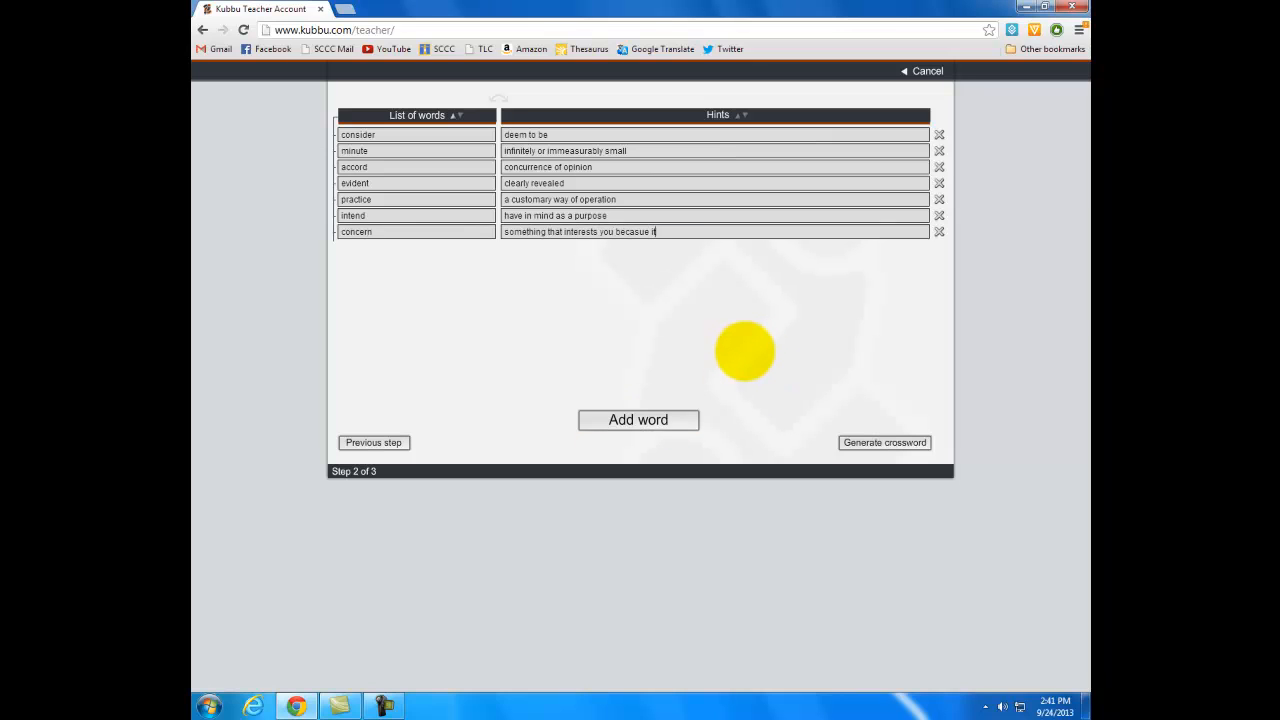
{"action": "type", "text": " is important or affects you"}
{"action": "key", "text": "Return"}
Step: Add commit with the hint 'perform an act, usually with a negative connotation'
{"action": "type", "text": "commit"}
{"action": "key", "text": "Tab"}
{"action": "type", "text": "permorm"}
{"action": "key", "text": "BackSpace"}
{"action": "key", "text": "BackSpace"}
{"action": "key", "text": "BackSpace"}
{"action": "key", "text": "BackSpace"}
{"action": "type", "text": "form an act, usually with "}
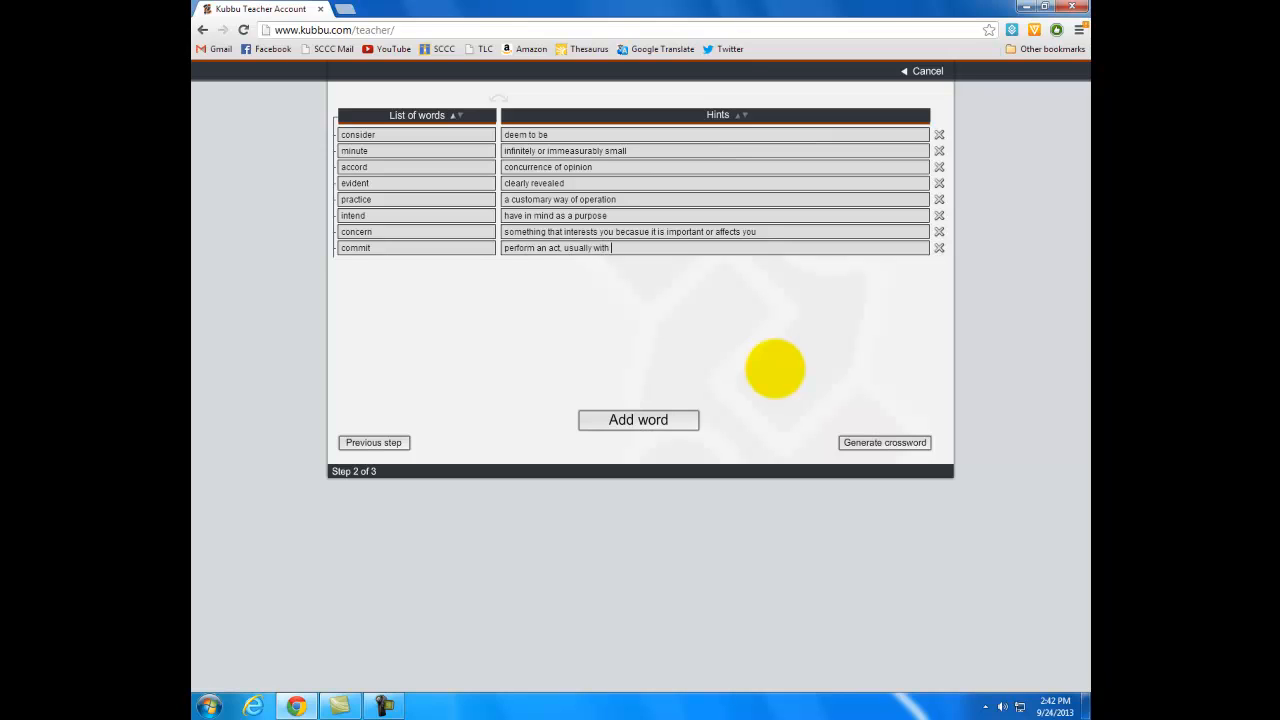
{"action": "type", "text": "a negative connotation"}
{"action": "key", "text": "Return"}
Step: Add issue with hint 'some situation or event that is thought about' and approach with hint 'move towards'
{"action": "type", "text": "issue"}
{"action": "key", "text": "Tab"}
{"action": "type", "text": "some situation or event that is thought about"}
{"action": "key", "text": "Return"}
{"action": "type", "text": "approach"}
{"action": "key", "text": "Tab"}
{"action": "type", "text": "move towar"}
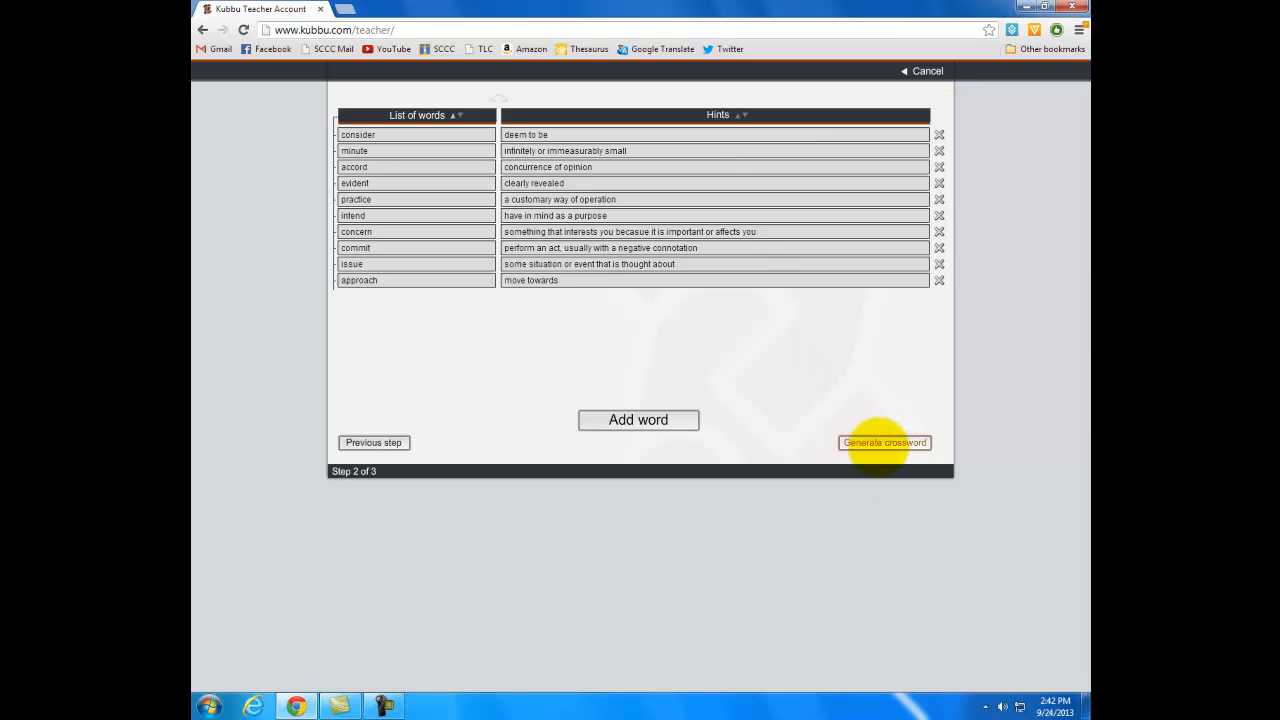
Step: Generate the crossword from the word list and save the activity
{"action": "left_click", "coordinate": [880, 443]}
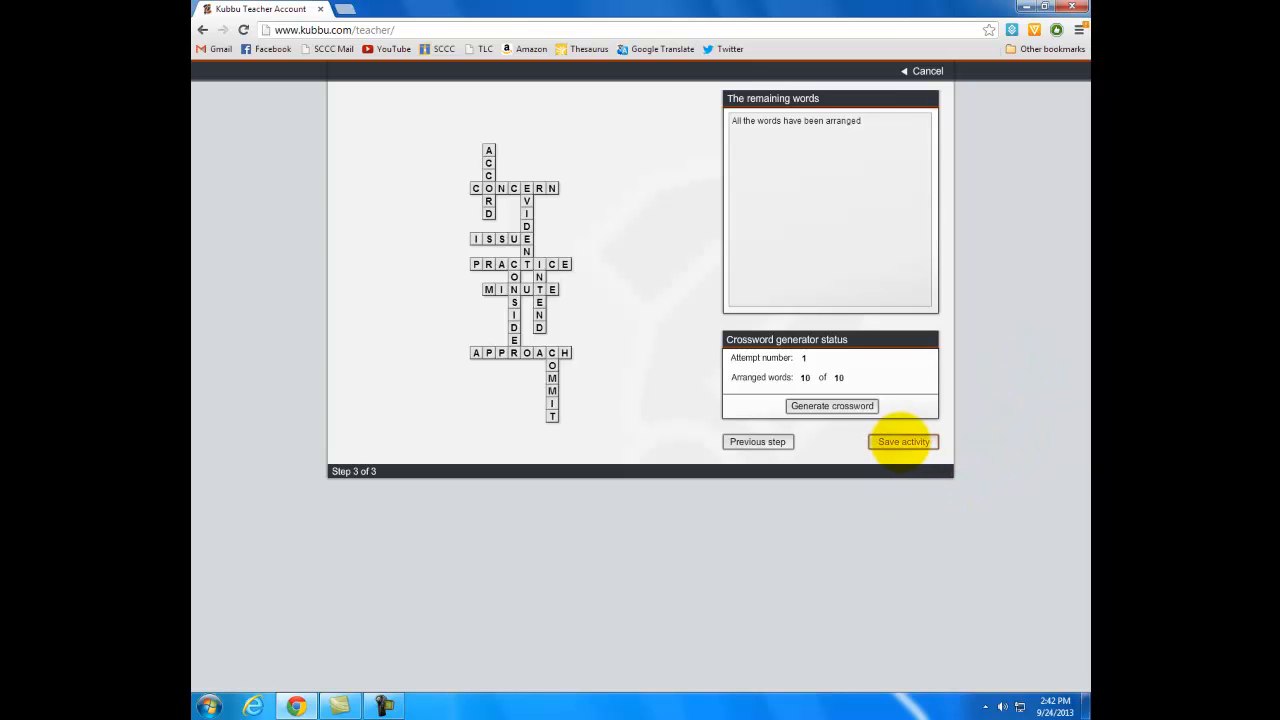
{"action": "left_click", "coordinate": [903, 441]}
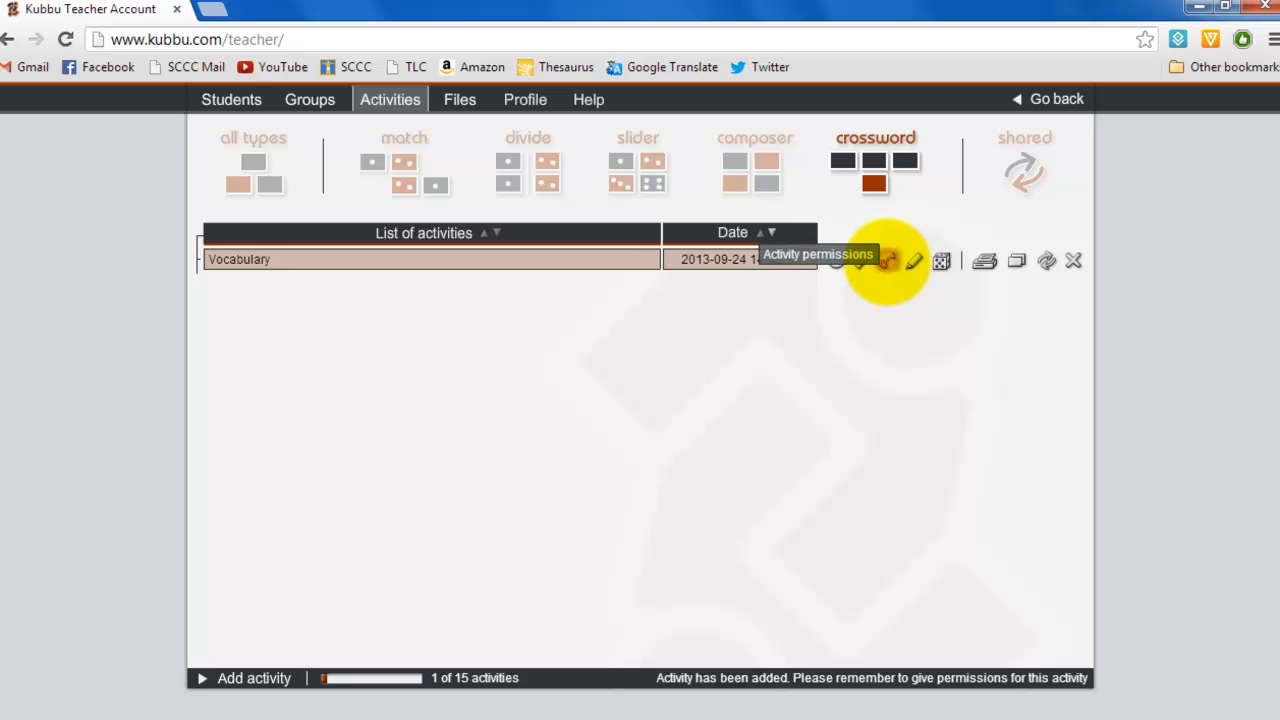
Step: Open the Vocabulary activity's permissions, make practice accessible to all, and save the changes
{"action": "left_click", "coordinate": [886, 260]}
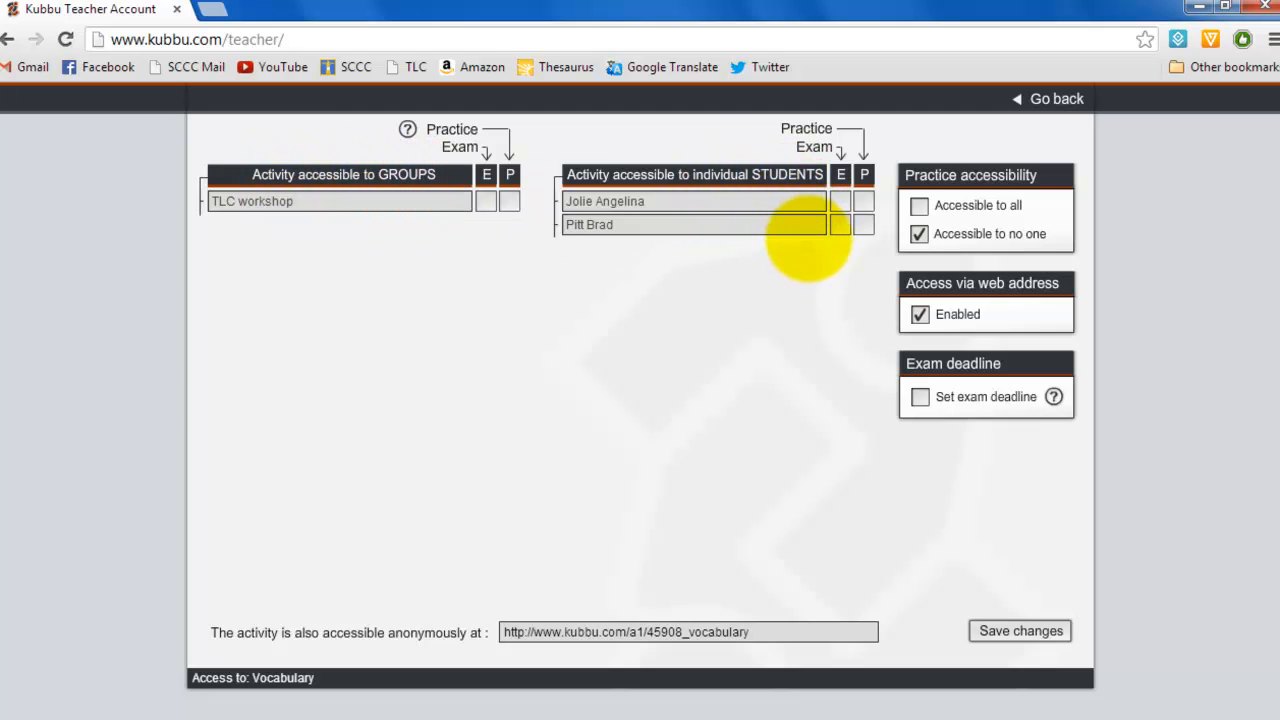
{"action": "left_click", "coordinate": [920, 206]}
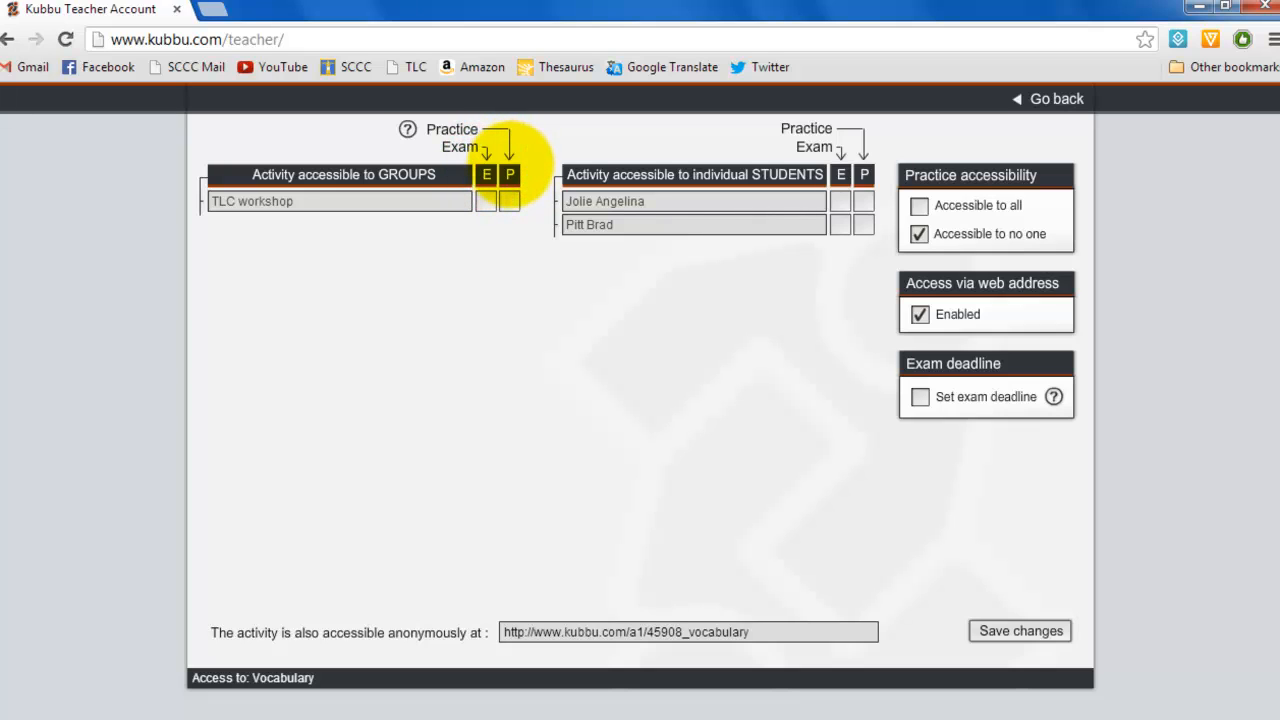
{"action": "left_click", "coordinate": [486, 201]}
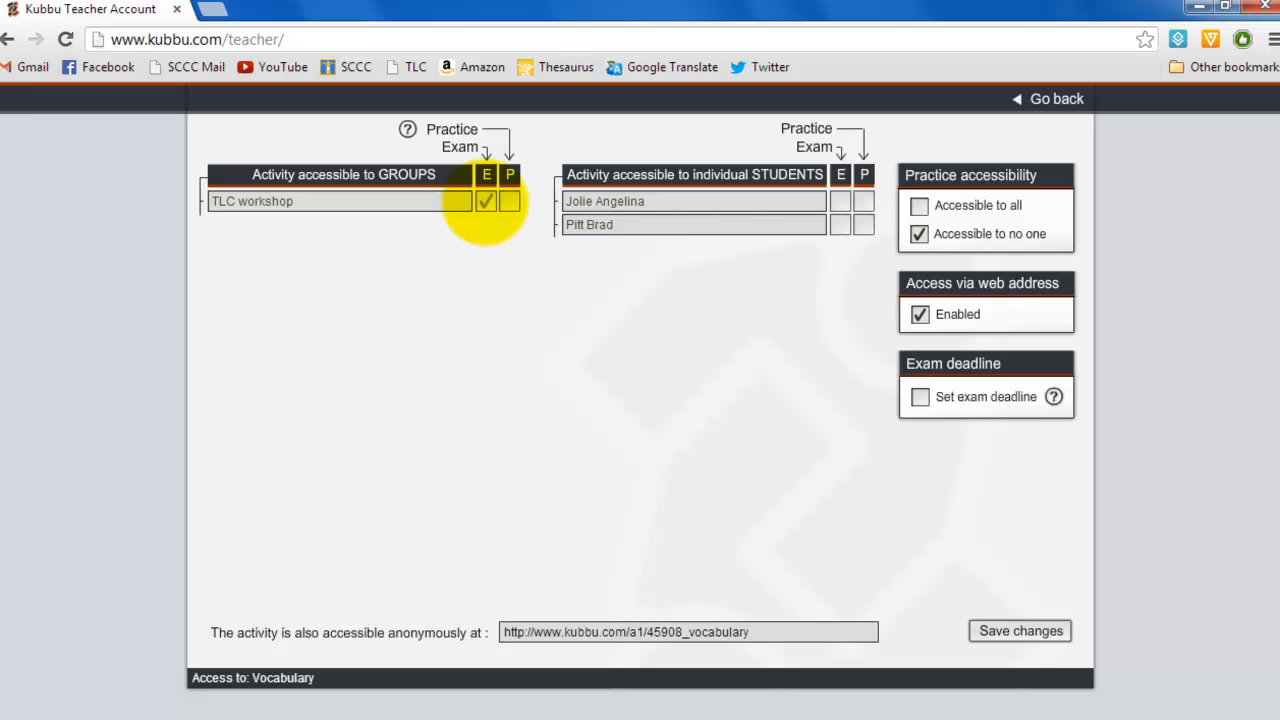
{"action": "left_click", "coordinate": [510, 201]}
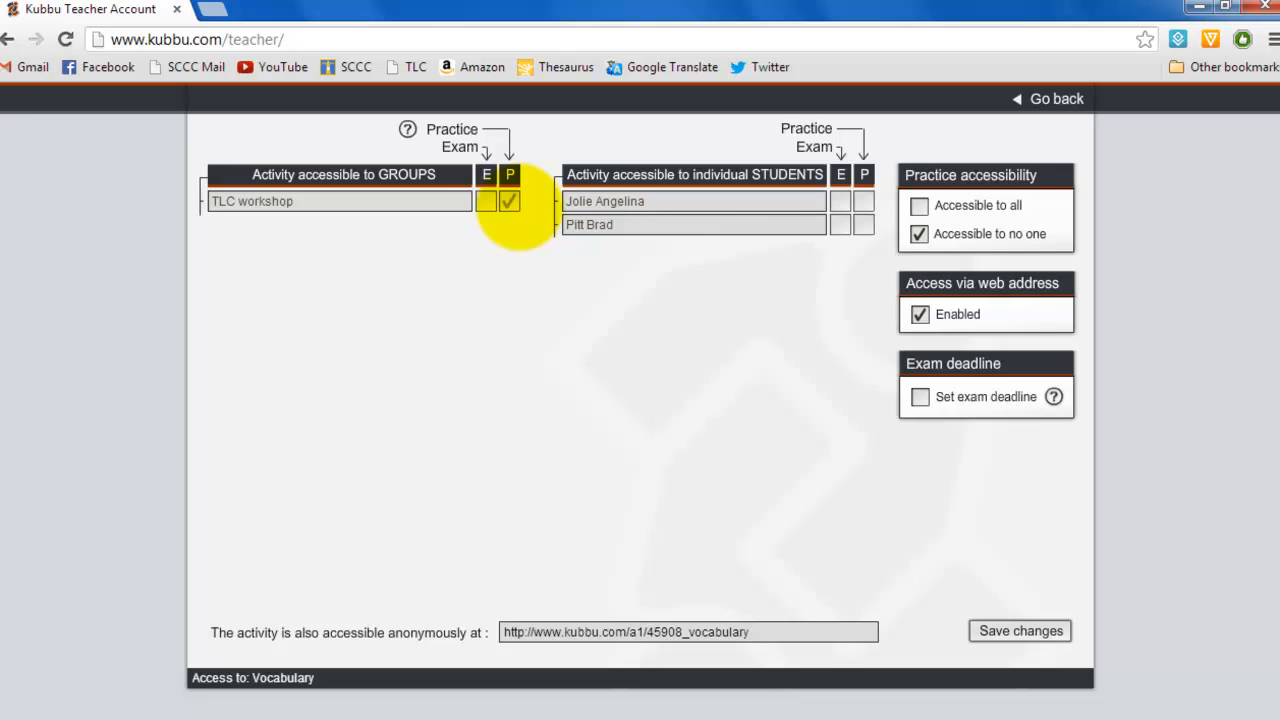
{"action": "left_click", "coordinate": [515, 204]}
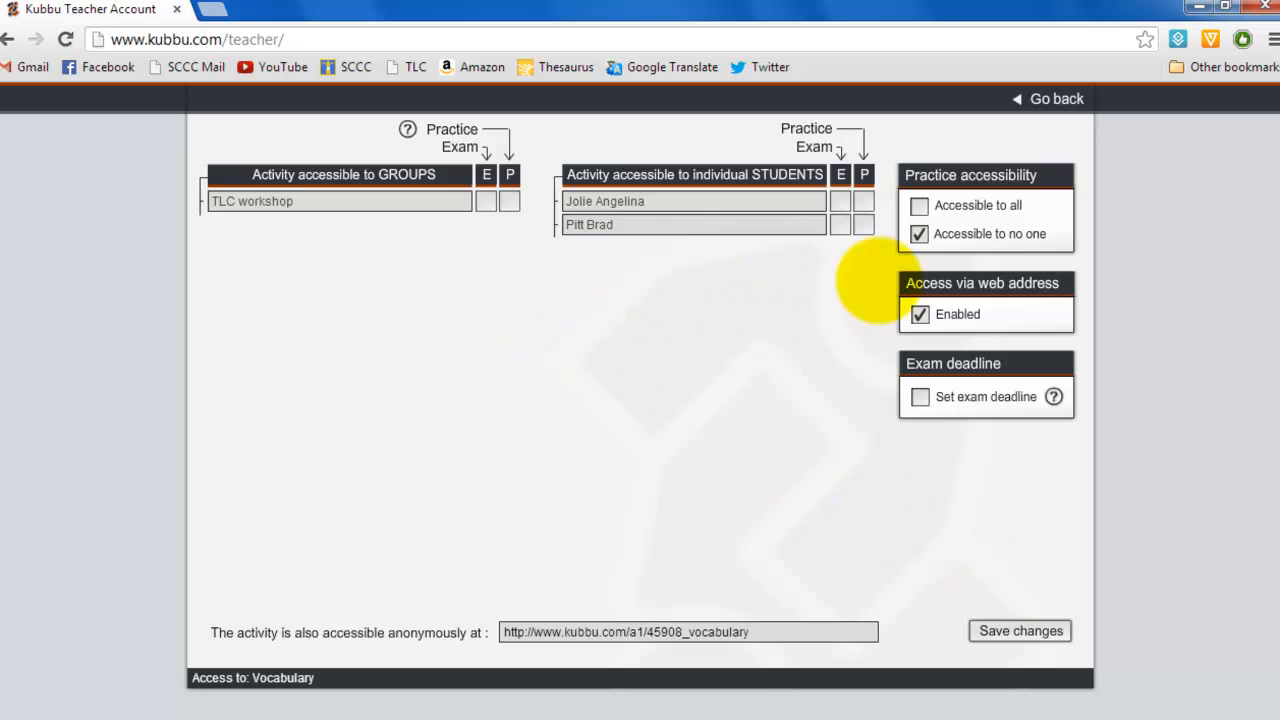
{"action": "left_click", "coordinate": [919, 206]}
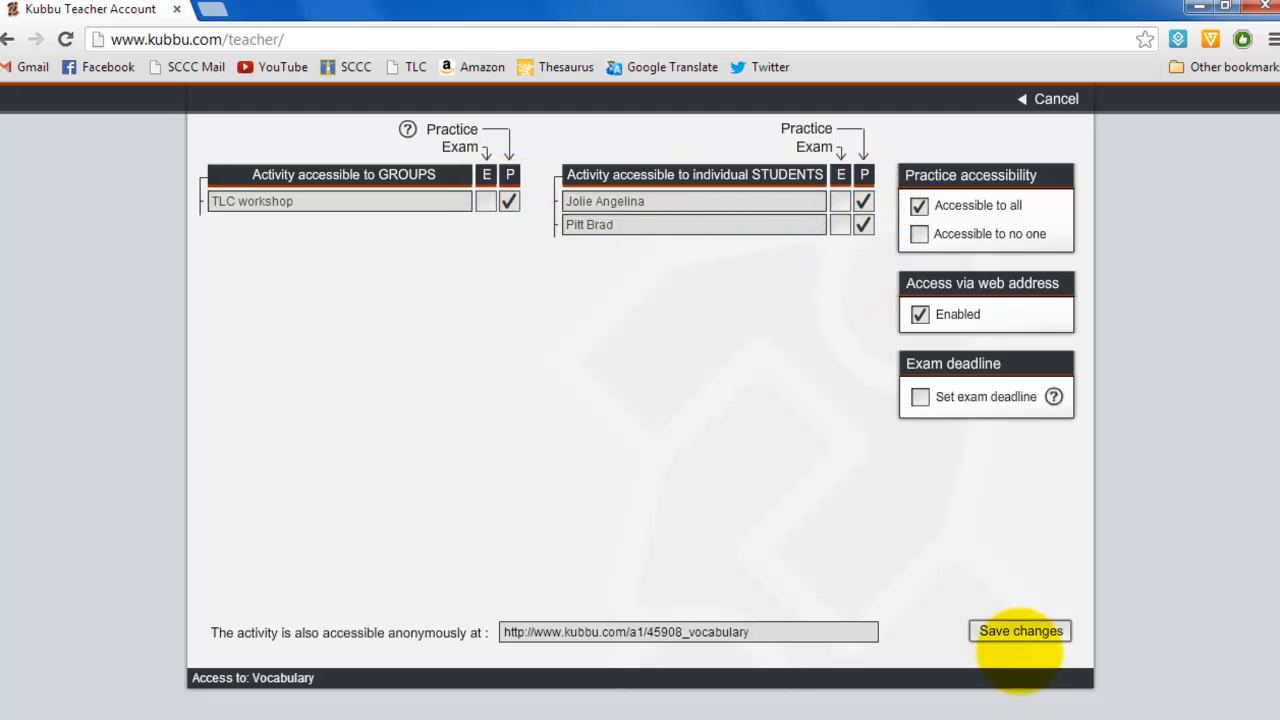
{"action": "left_click", "coordinate": [1020, 634]}
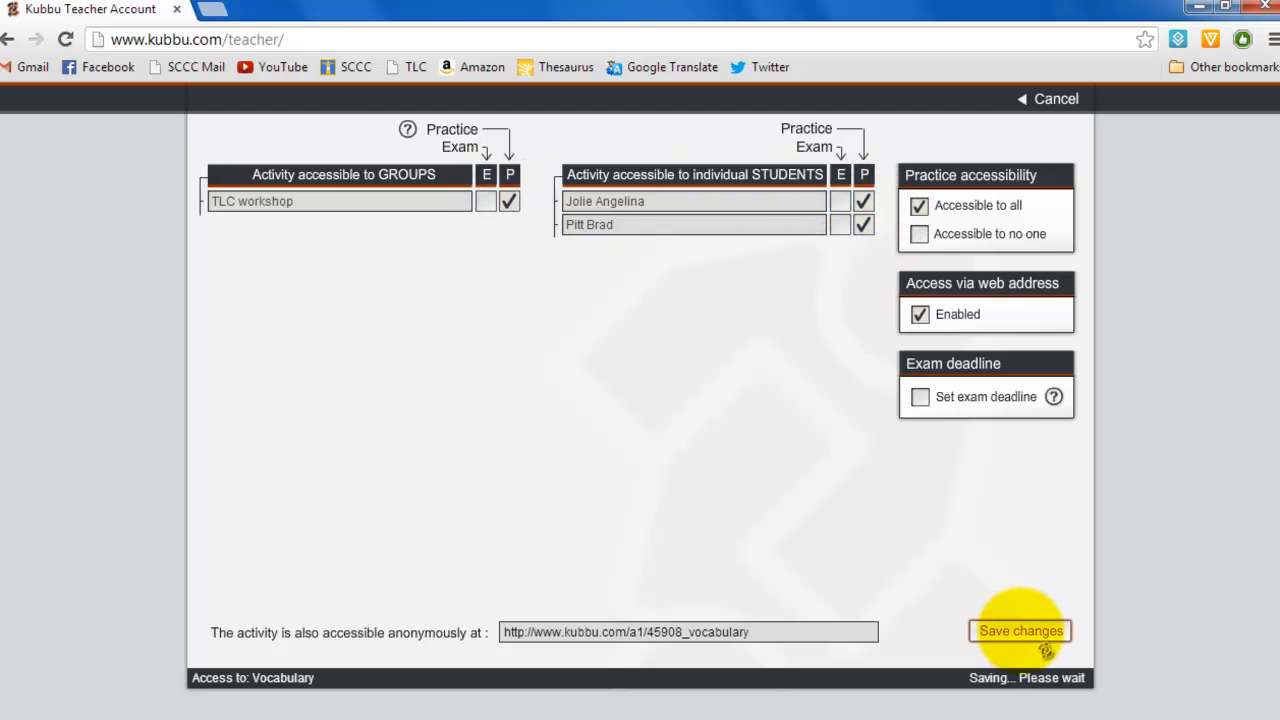